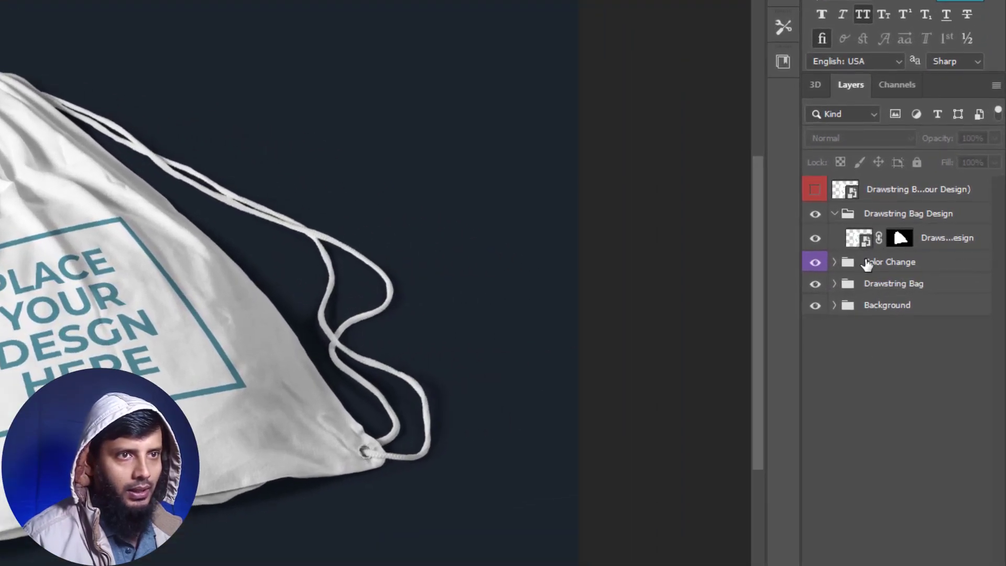
- Expand the Color Change and Drawstring Bag Design groups and open the contents of the replaceable top design smart object
click(834, 262)
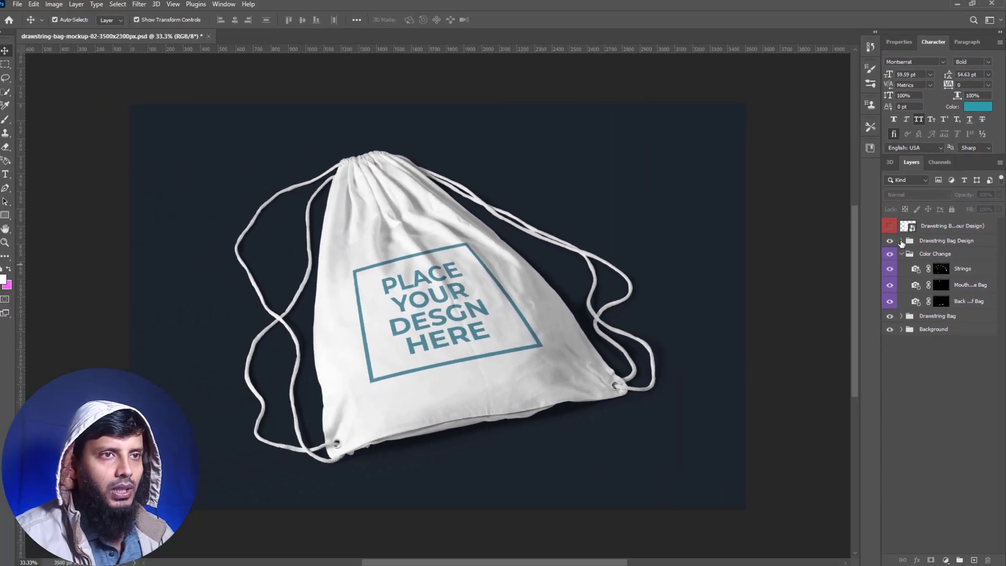
click(834, 214)
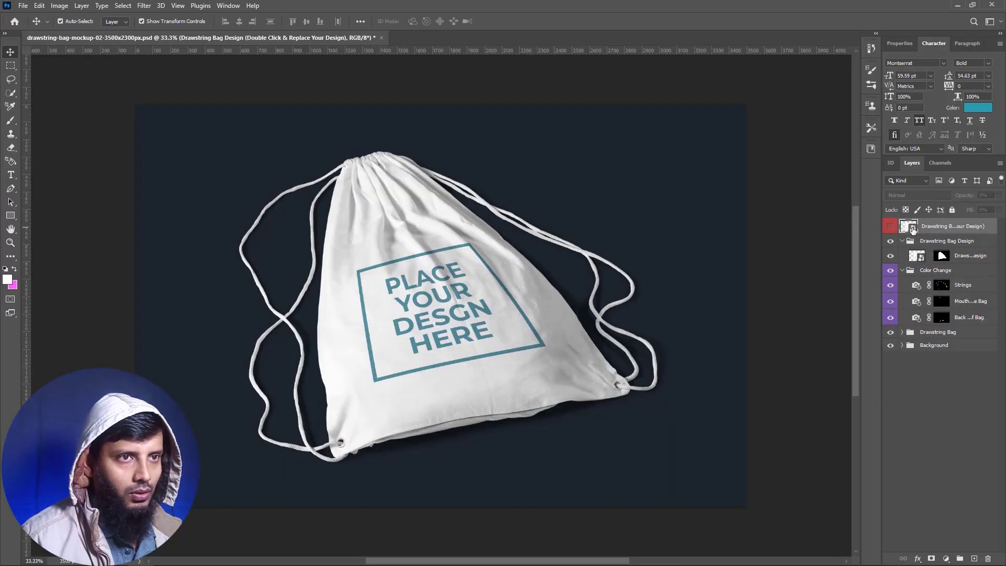
double_click(913, 229)
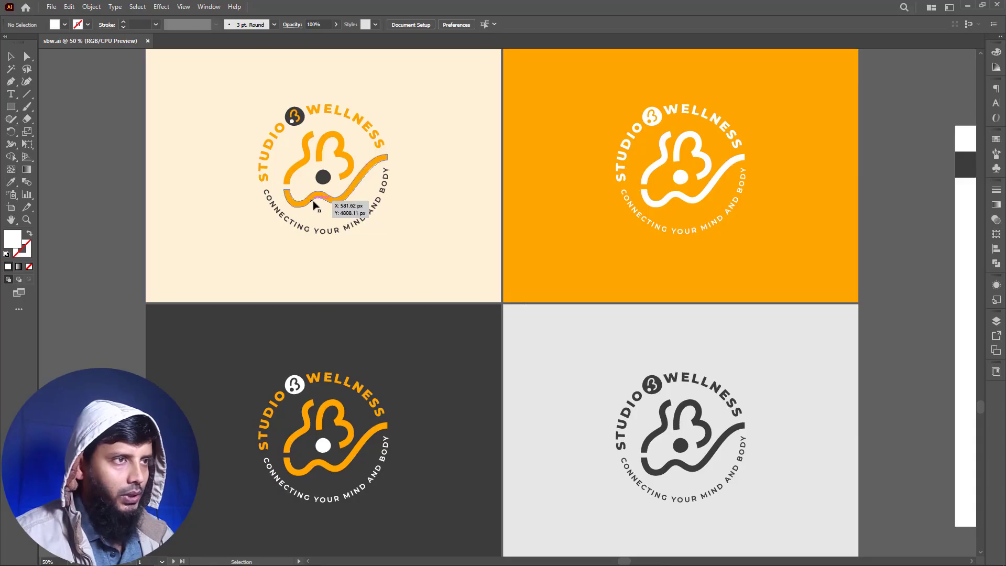
- Copy the orange and dark logo from the cream artboard of sbw.ai in Illustrator and paste it into Layer 0.psb in Photoshop as a Smart Object
click(313, 204)
key(ctrl+c)
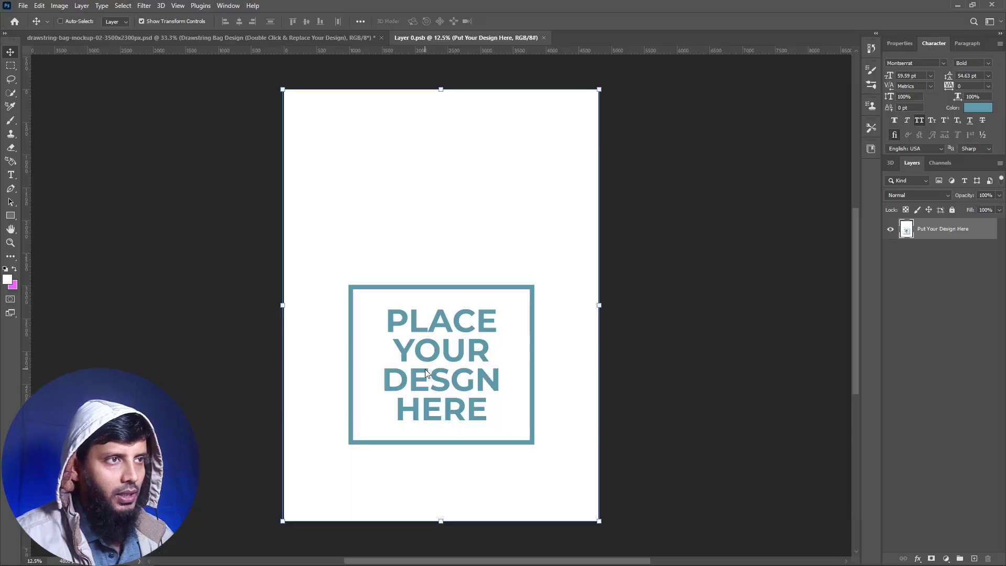
key(ctrl+v)
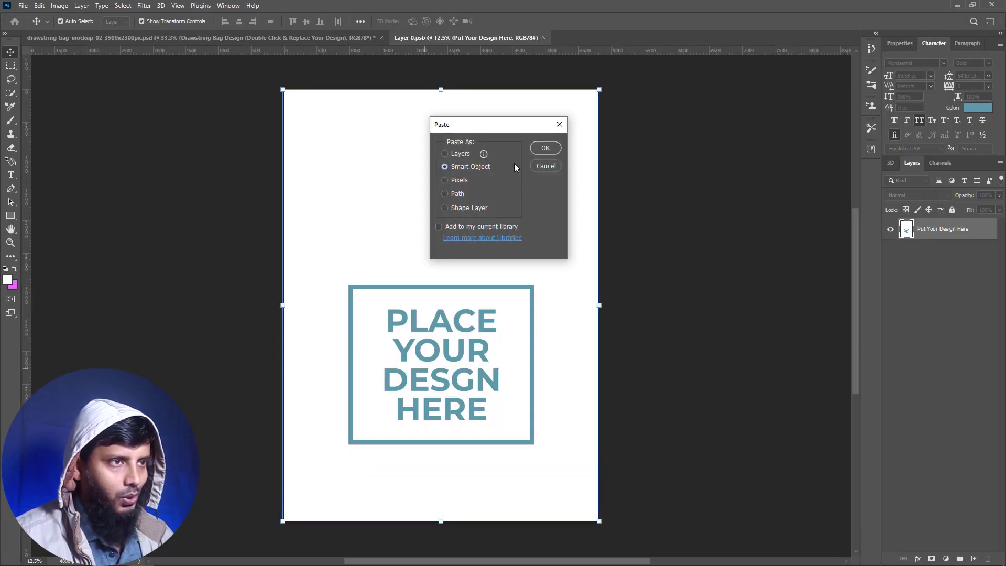
click(545, 149)
- Scale the pasted logo to about 204% over the placeholder artwork and hide the Put Your Design Here layer
drag(441, 353, 444, 446)
drag(457, 396, 456, 414)
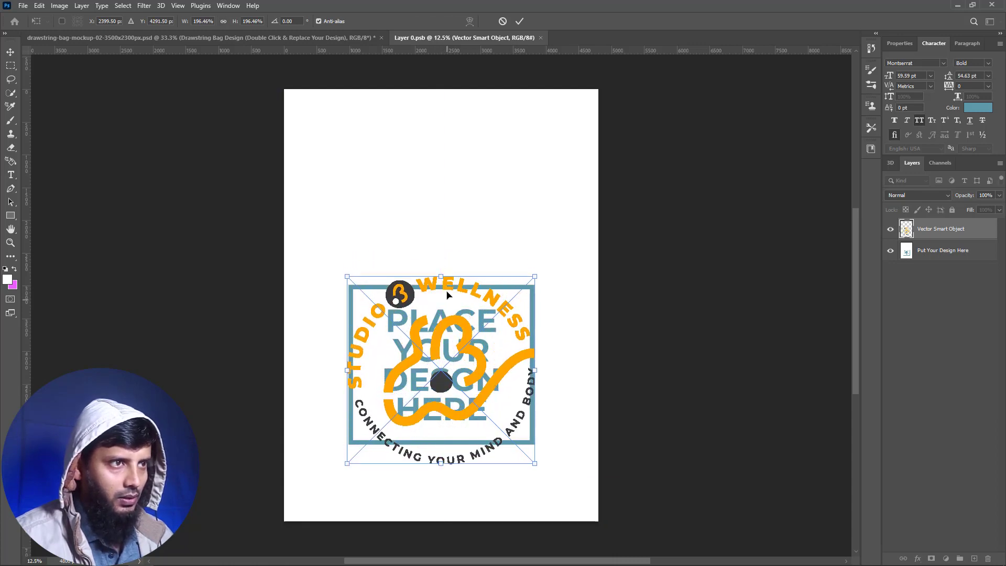
drag(443, 274, 454, 266)
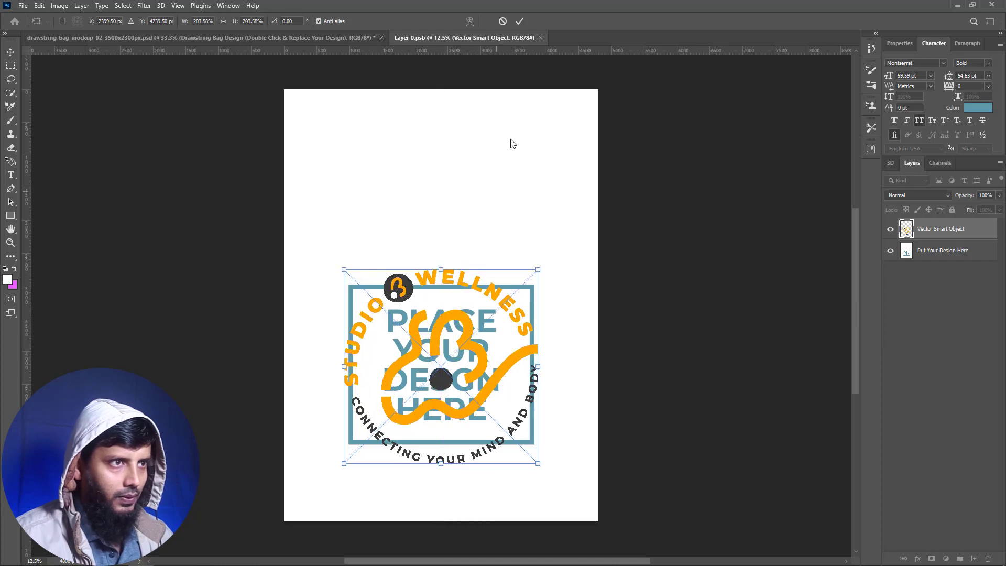
click(520, 20)
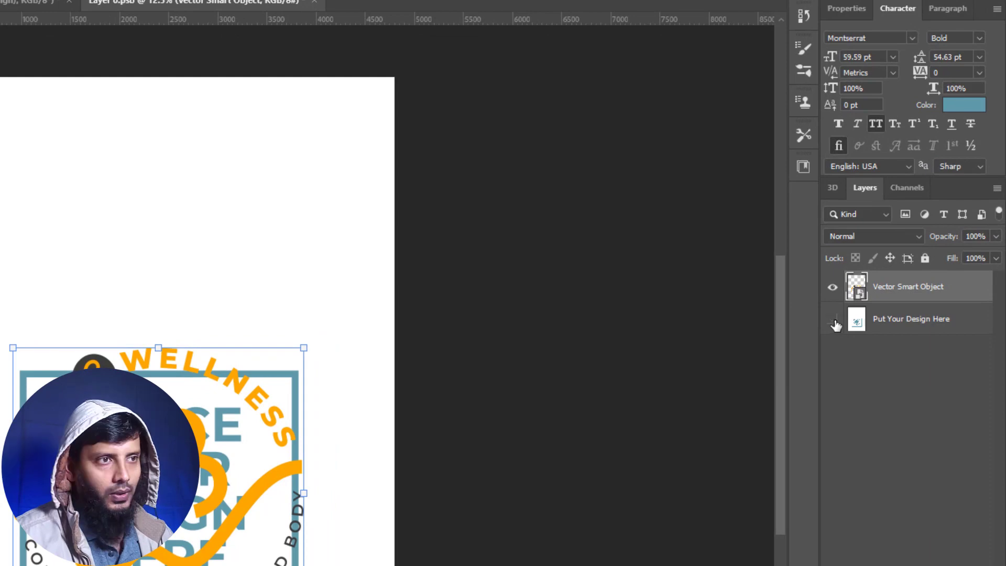
click(834, 322)
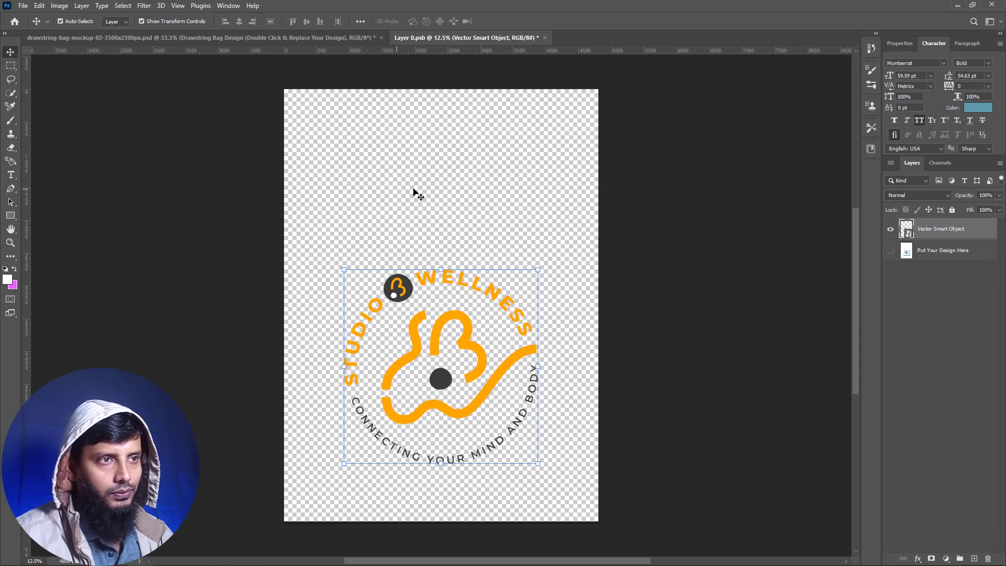
click(426, 197)
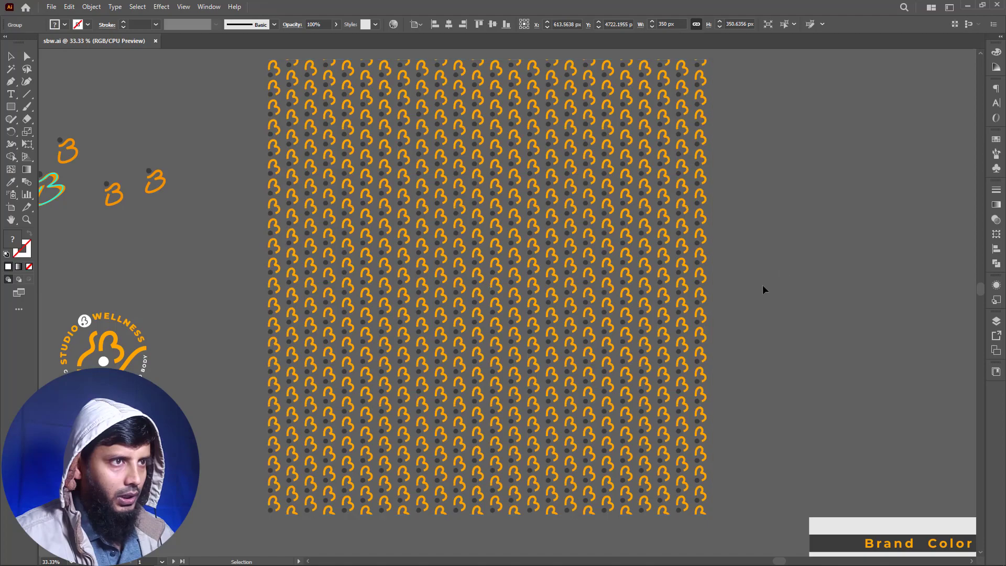
- Paste the orange logo pattern from Illustrator into Layer 0.psb as a Smart Object and scale it to about 86% so it covers the canvas
key(ctrl+c)
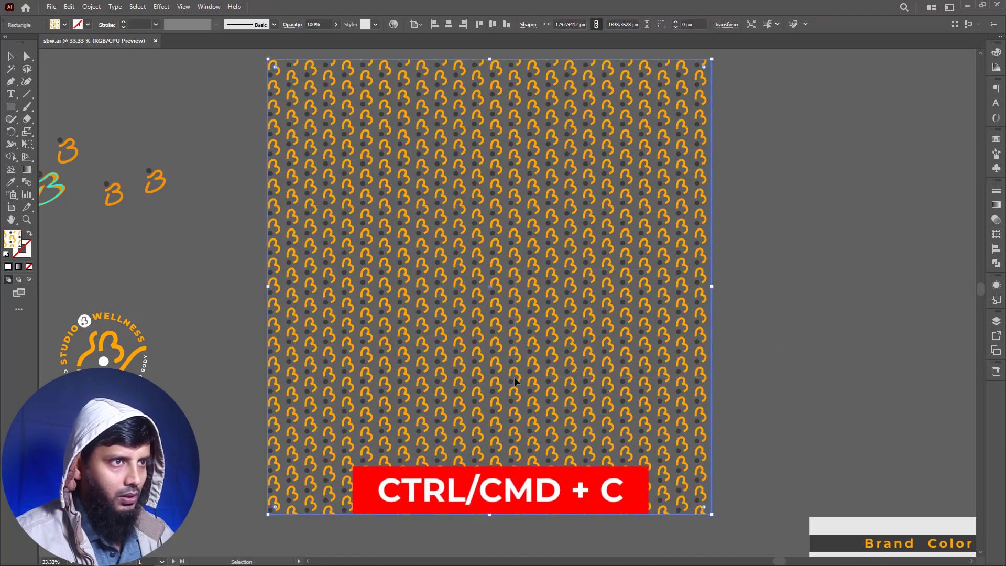
key(ctrl+v)
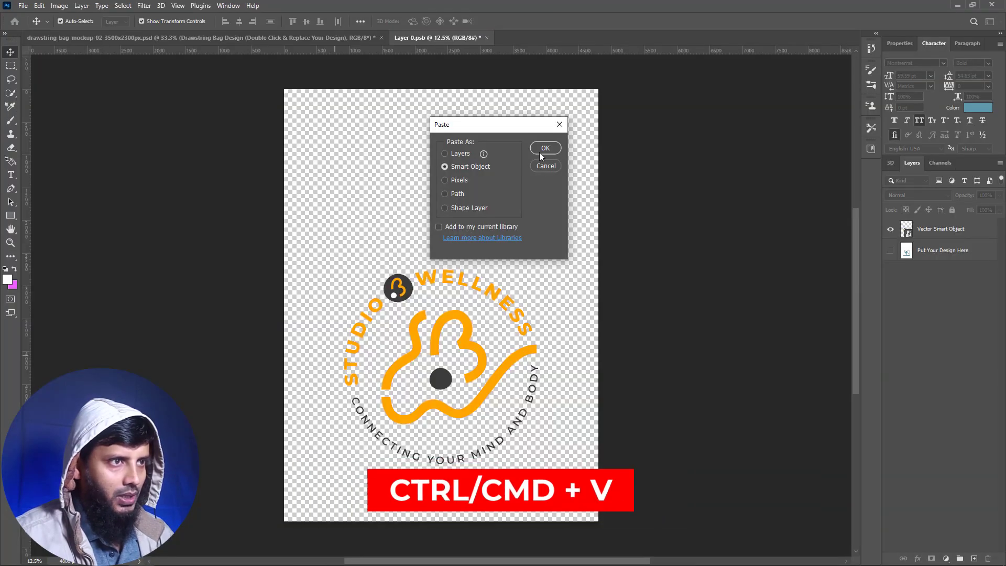
click(539, 152)
drag(443, 125, 444, 91)
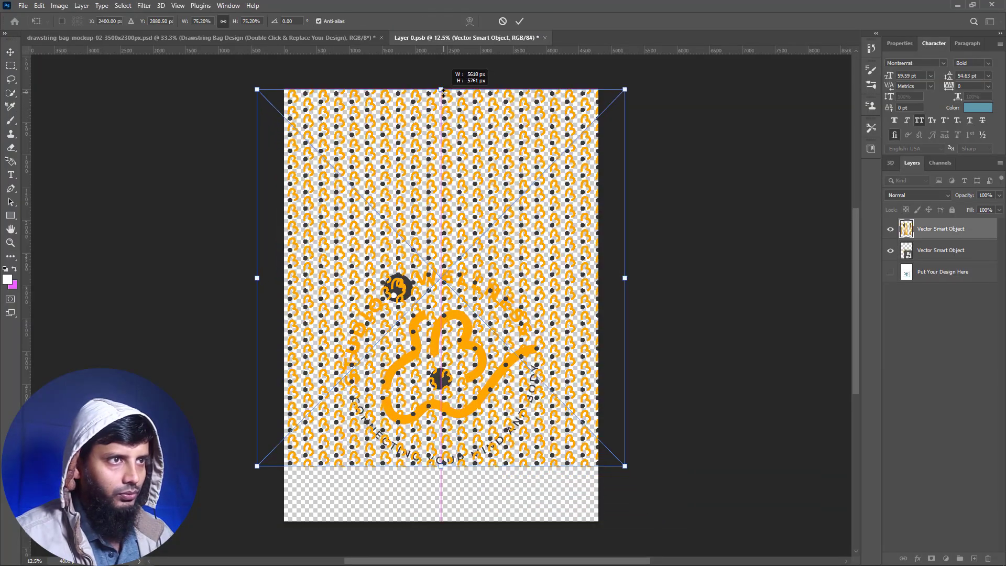
drag(442, 464, 441, 521)
key(Return)
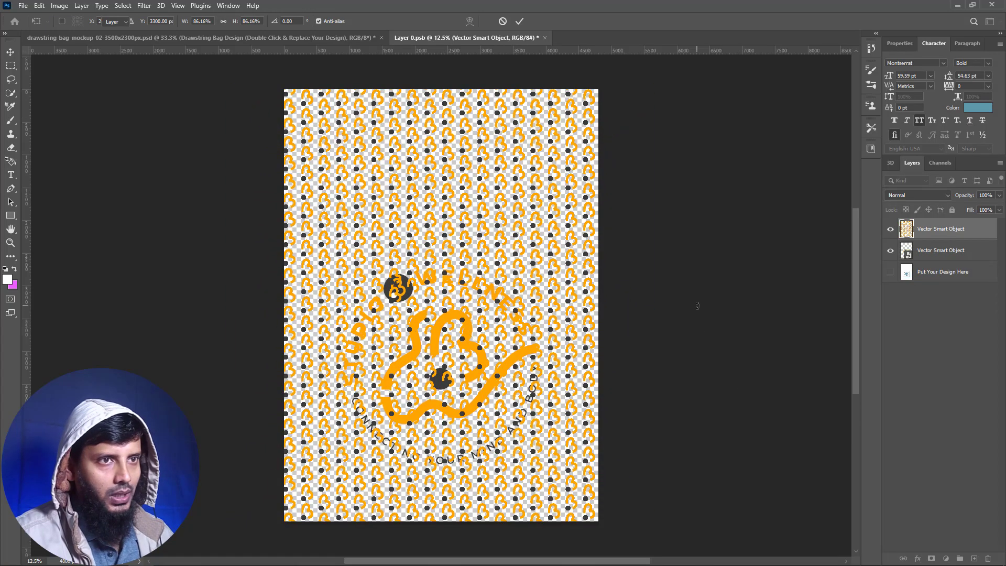
- Move the pattern layer below the logo layer and set its fill to 25%
drag(943, 231, 945, 254)
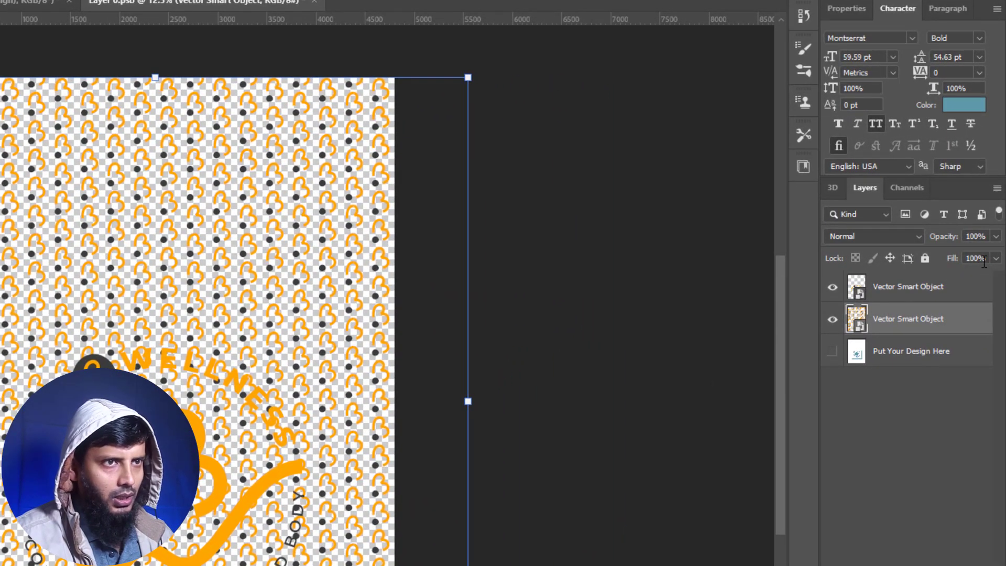
click(984, 261)
text(10)
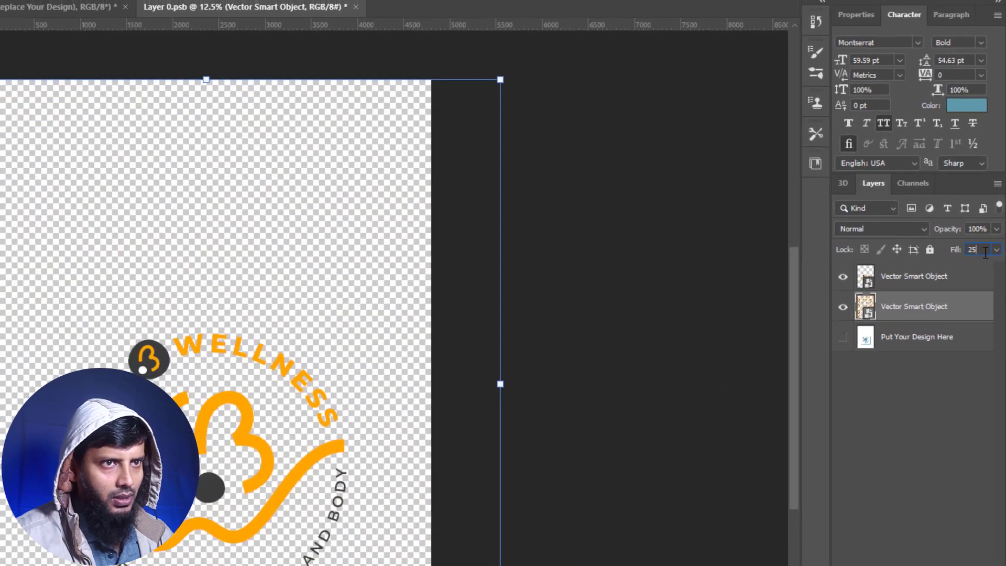
click(619, 422)
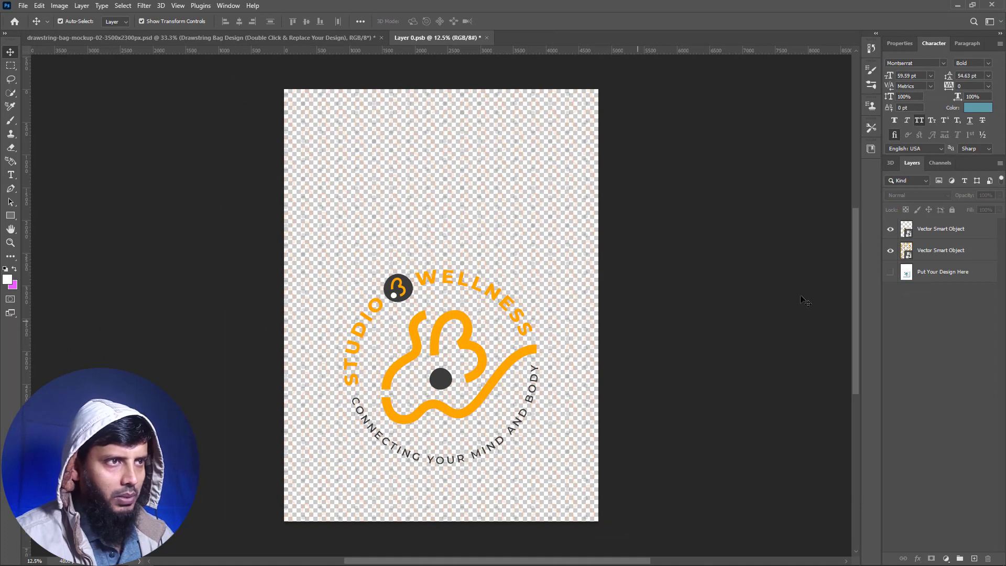
- Add a layer above Put Your Design Here and draw a white rectangle of about 5088 × 6788 px covering the whole canvas
click(960, 276)
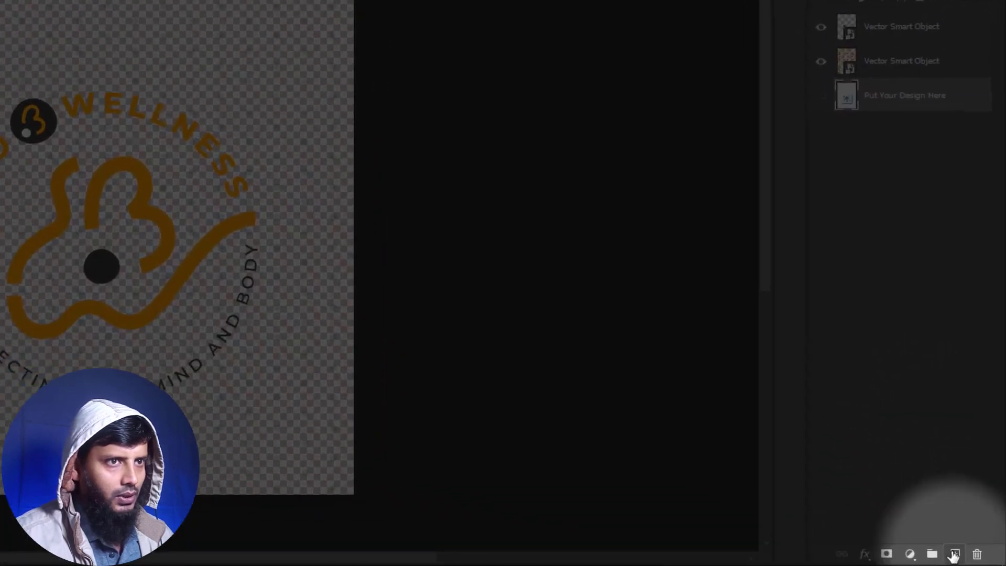
click(954, 554)
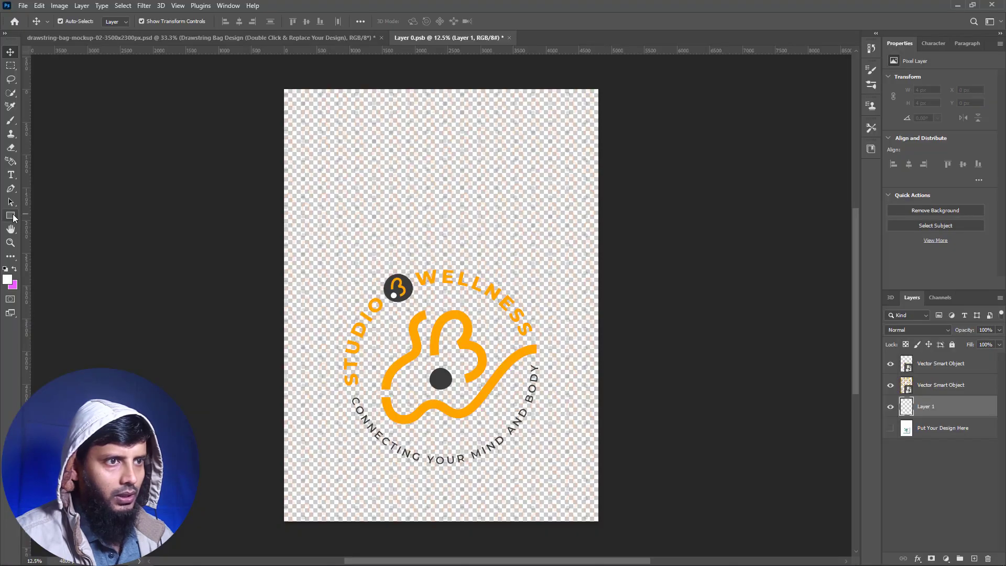
click(11, 216)
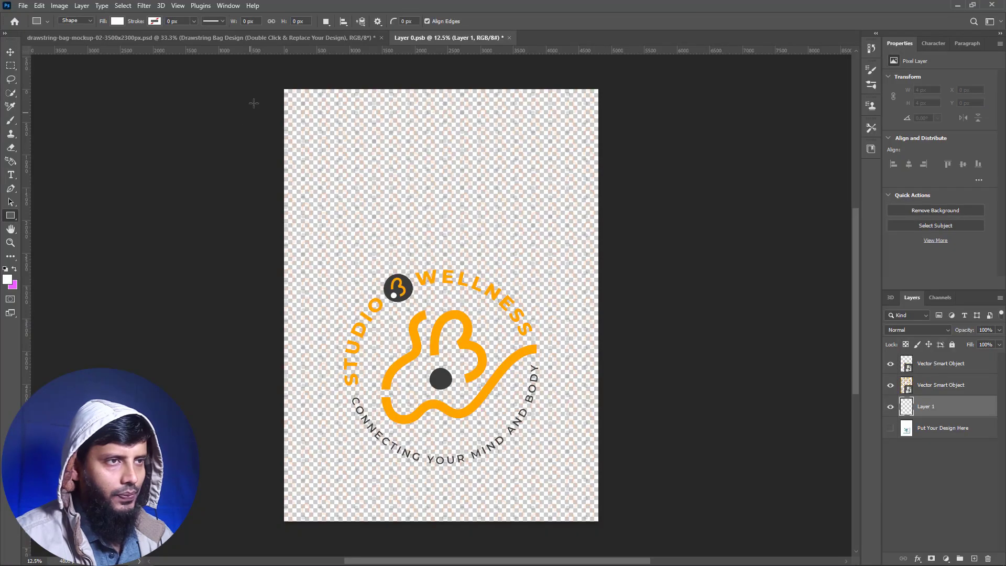
drag(272, 82, 606, 525)
key(v)
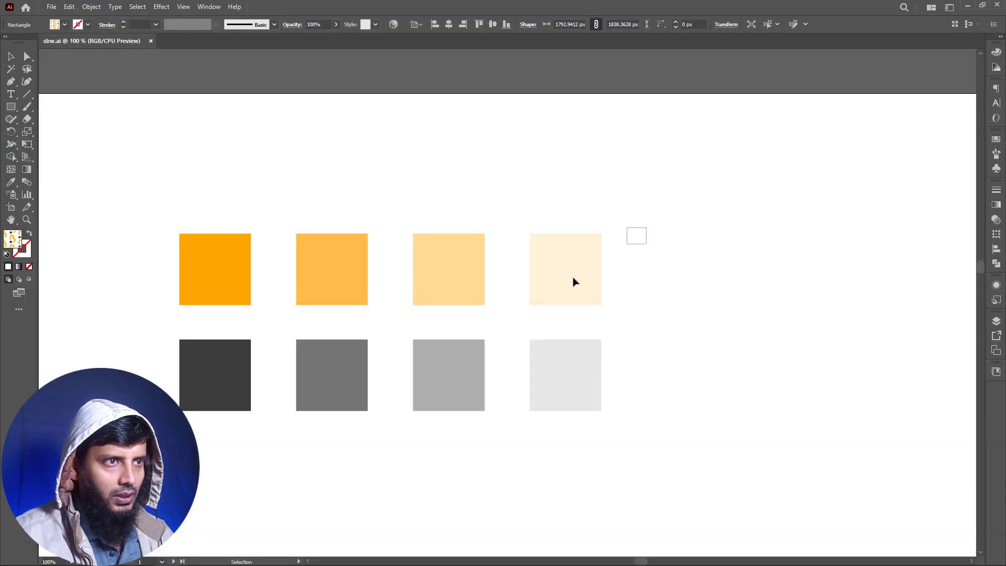
- Copy the lightest cream swatch's hex code in Illustrator and set the background rectangle's fill in Photoshop to #fff1d9
click(575, 281)
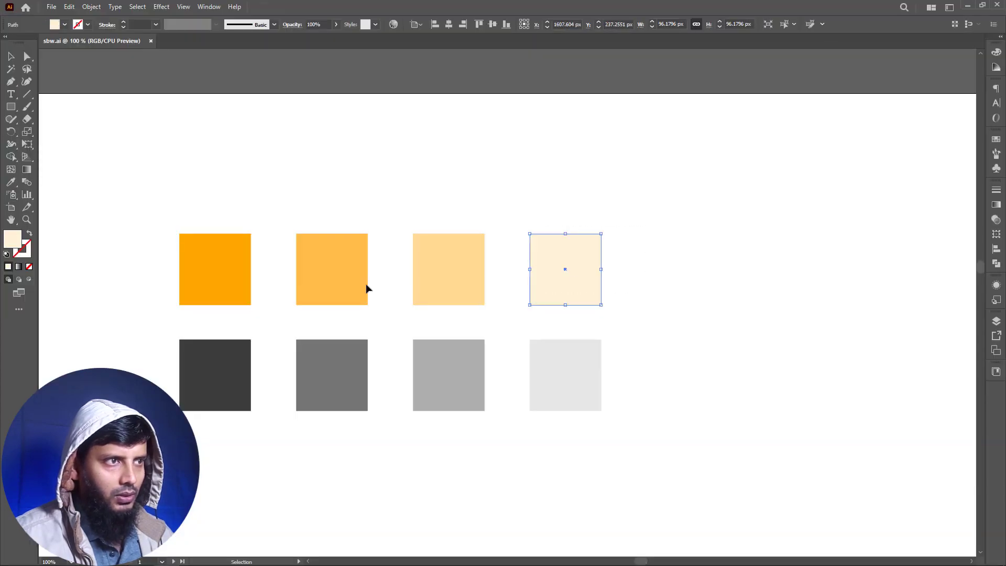
double_click(13, 240)
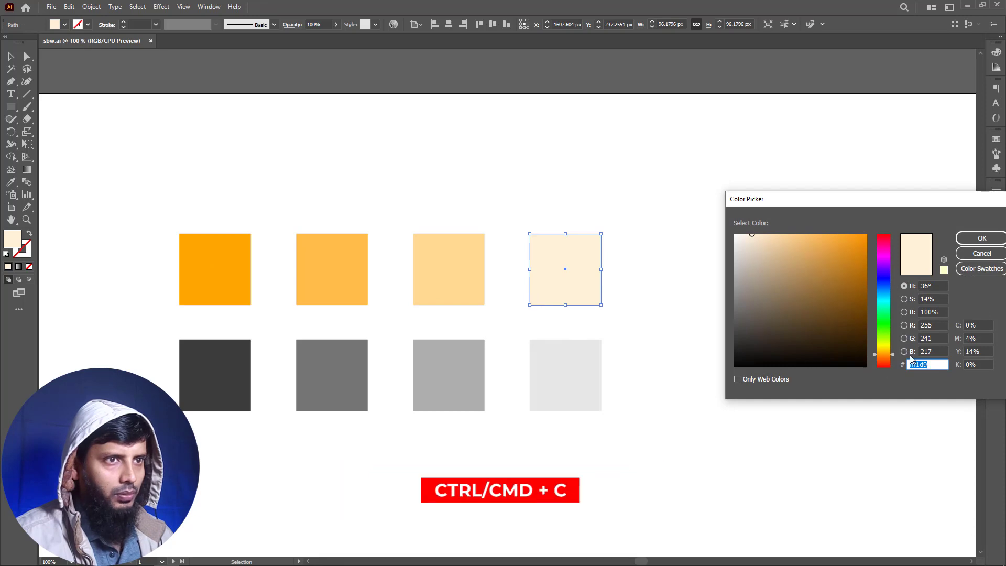
key(Escape)
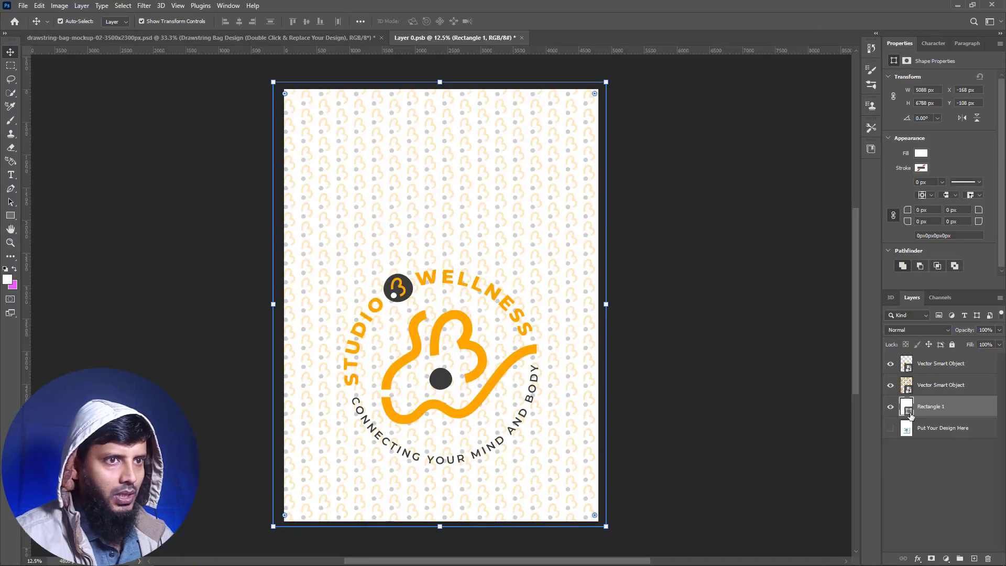
double_click(909, 412)
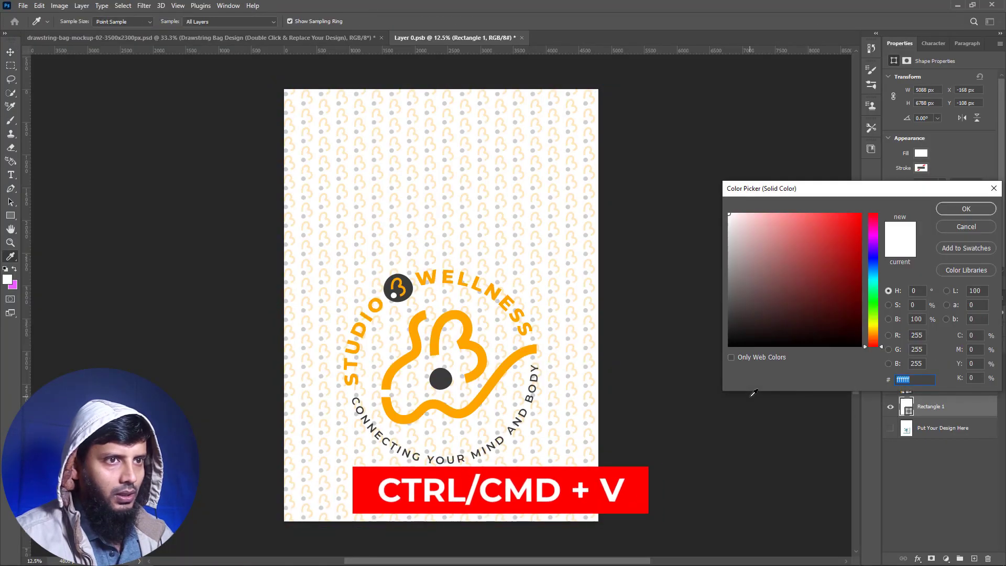
key(ctrl+v)
click(972, 209)
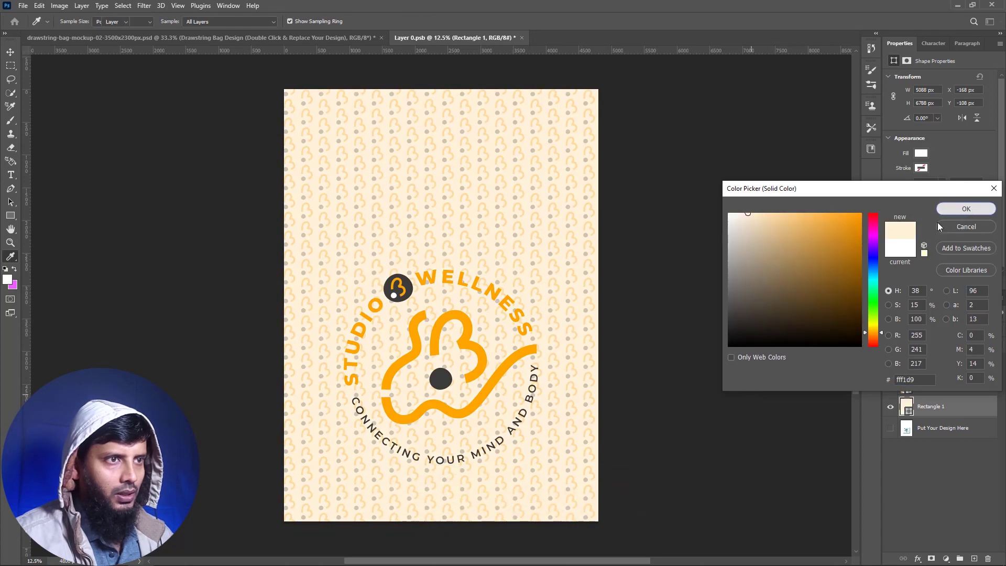
click(744, 335)
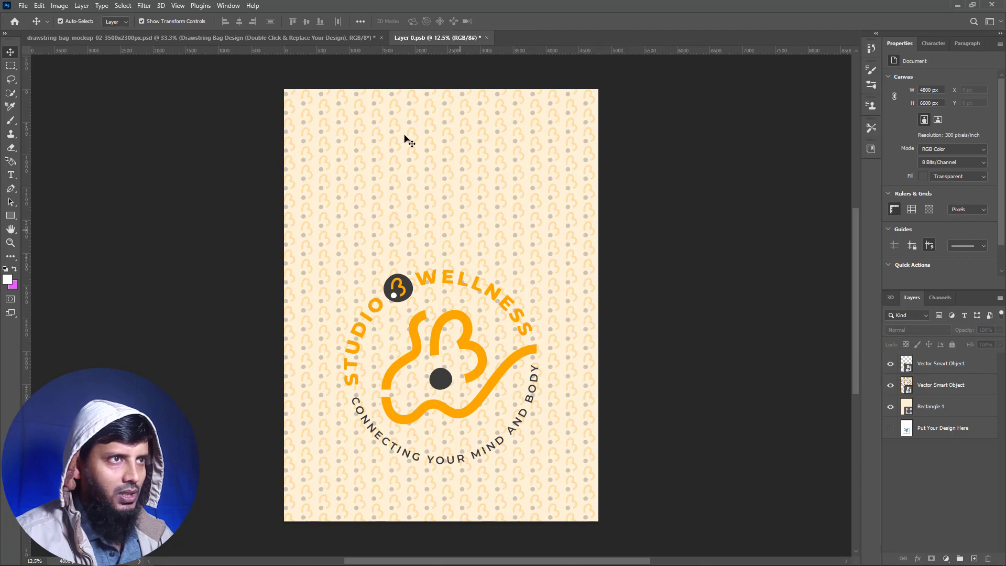
- Save the Layer 0.psb design and return to the drawstring bag mockup document to check the updated bag
click(345, 40)
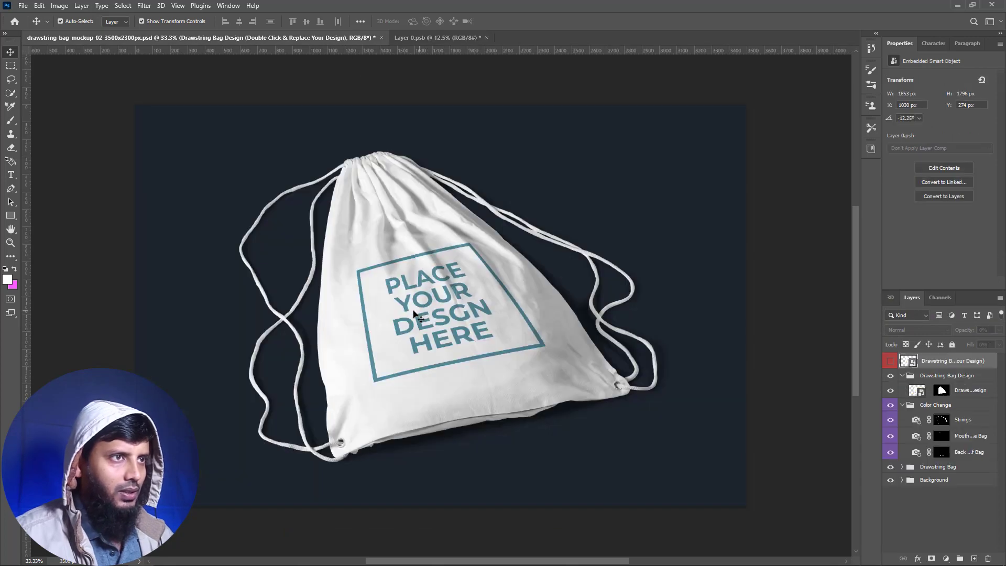
click(438, 38)
click(23, 6)
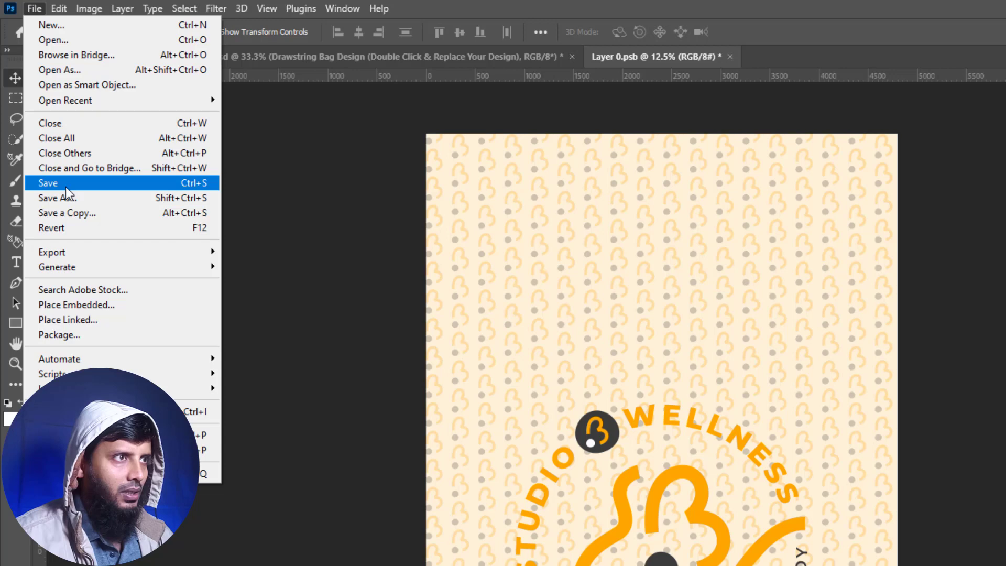
click(66, 185)
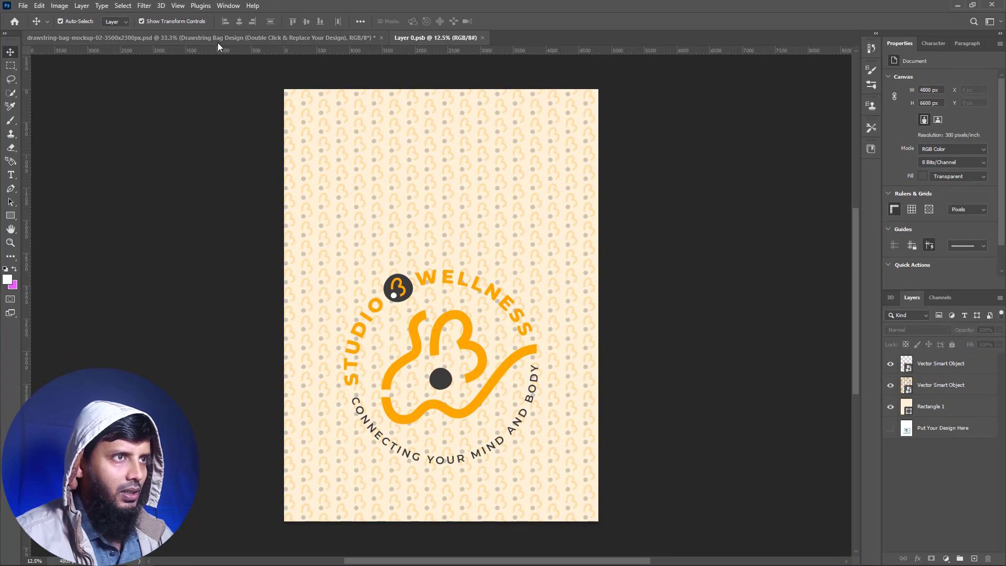
click(330, 57)
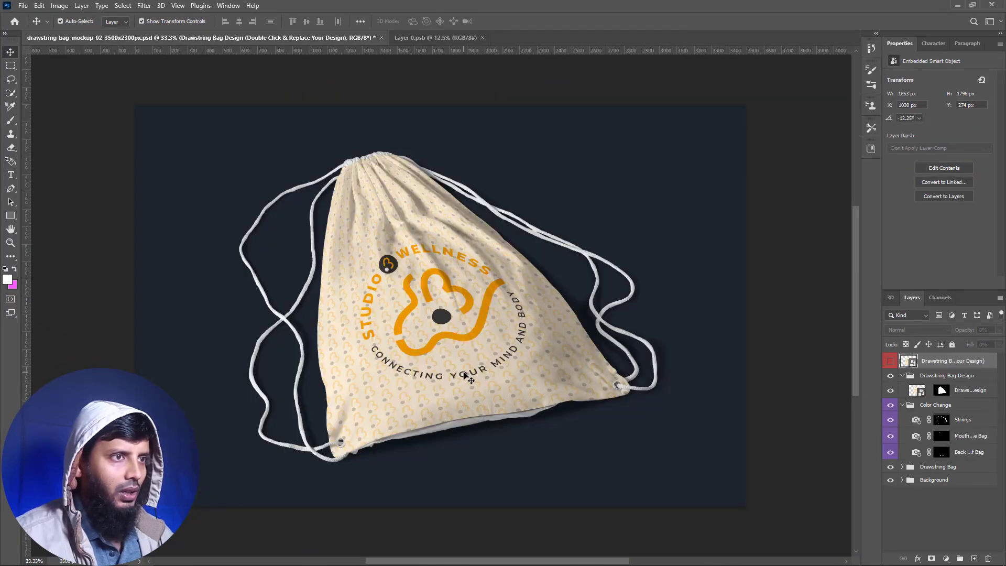
- Reopen the Layer 0.psb document and enlarge the logo downward to about 214.5%
click(427, 42)
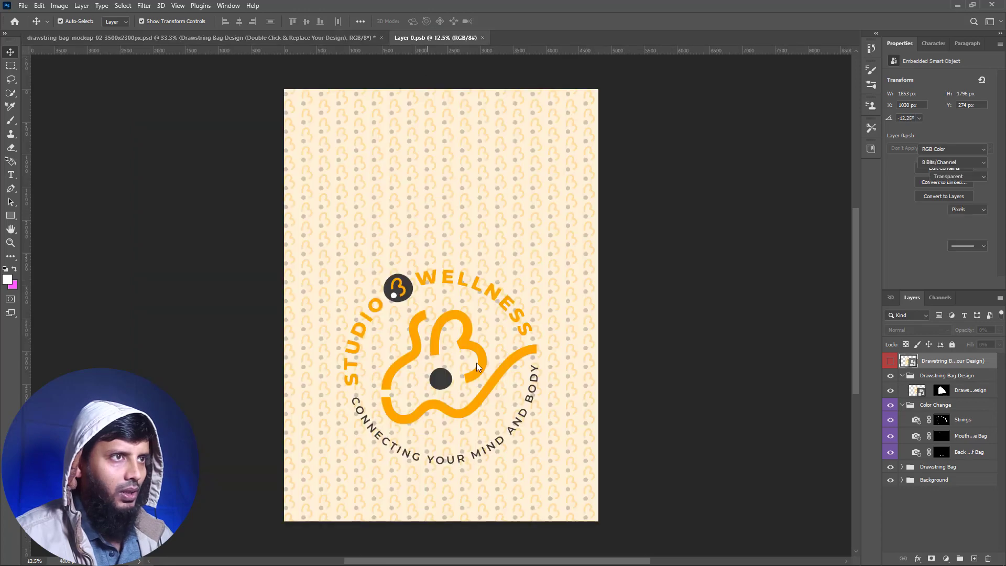
click(448, 389)
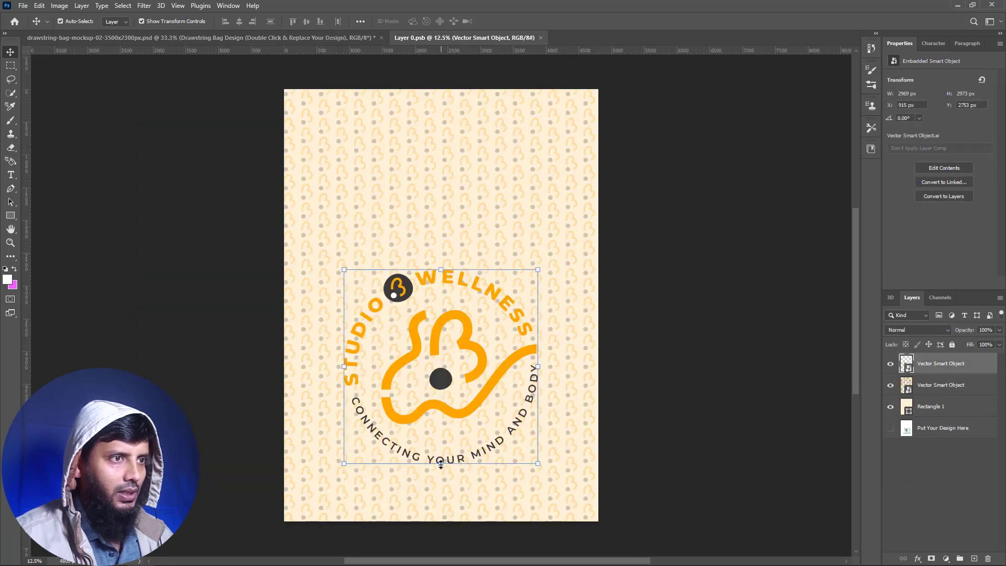
drag(440, 474, 441, 484)
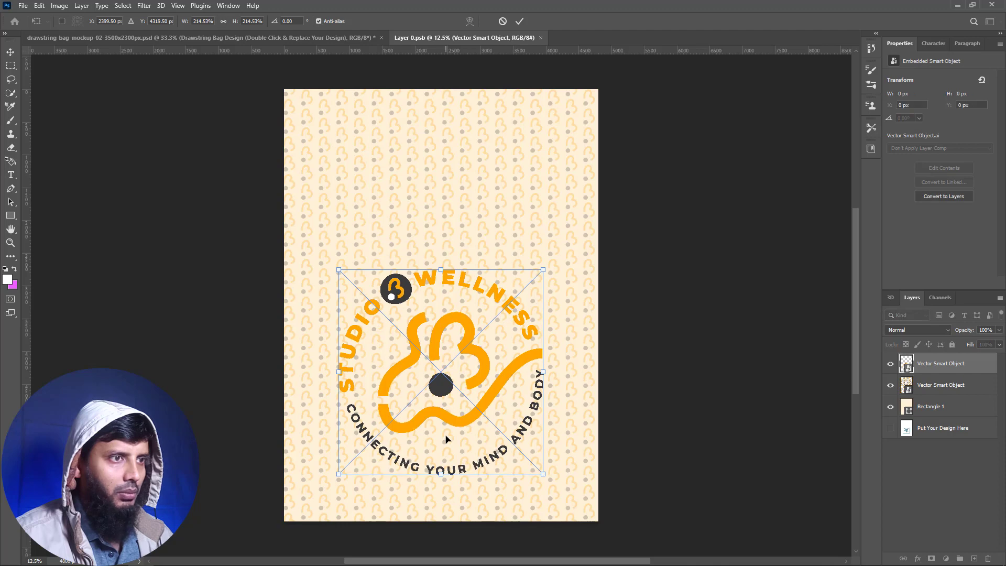
key(Return)
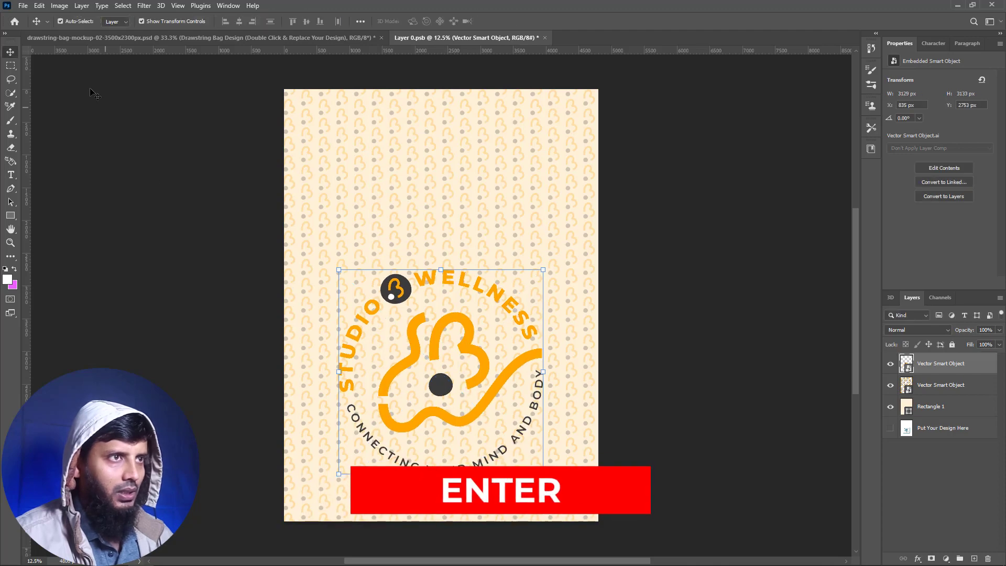
- Save the enlarged logo in Layer 0.psb and return to the drawstring bag mockup document
click(23, 5)
click(31, 122)
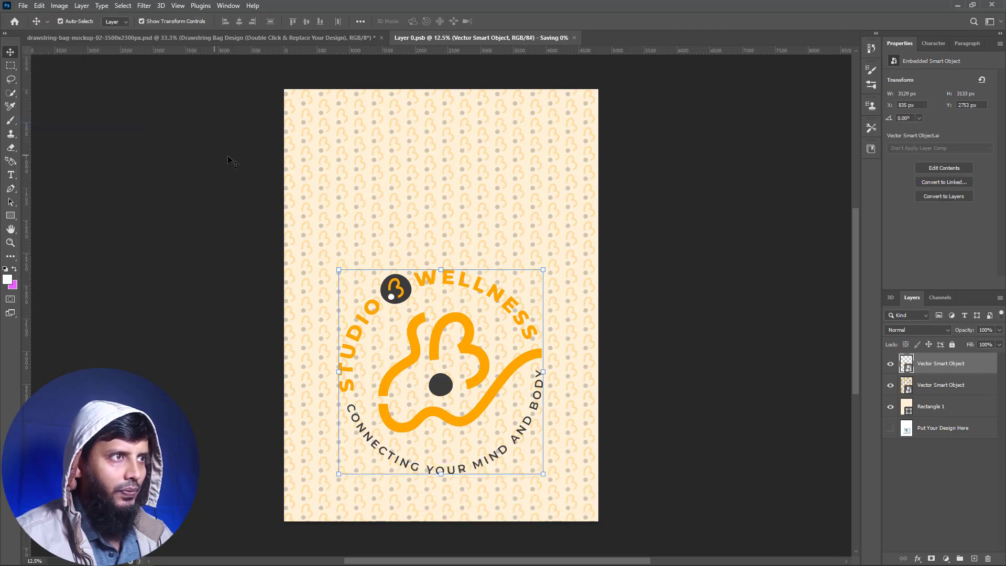
click(201, 37)
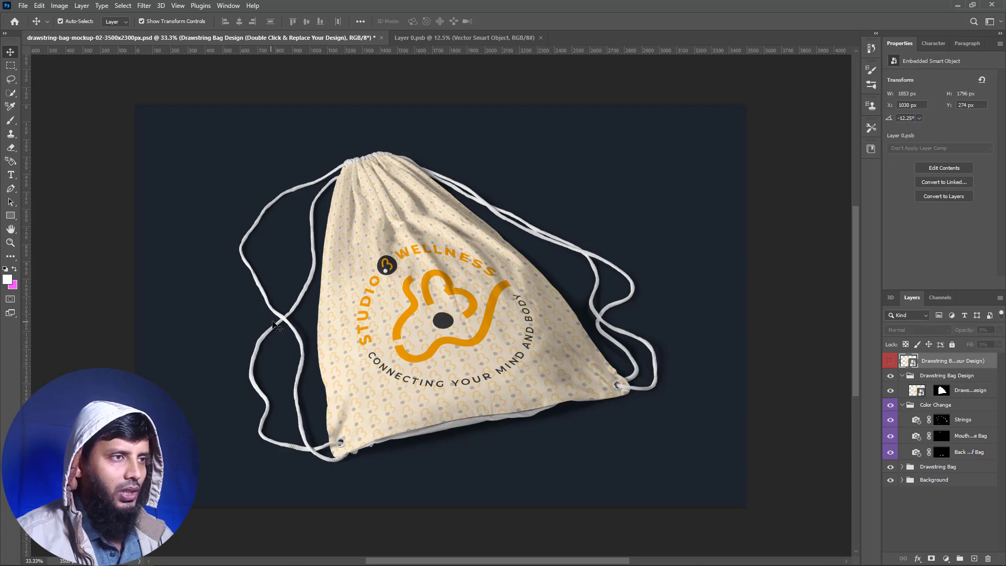
- Copy the hex code of the brightest orange swatch in Illustrator and set the Strings photo filter color in Photoshop to #ffa500
click(923, 420)
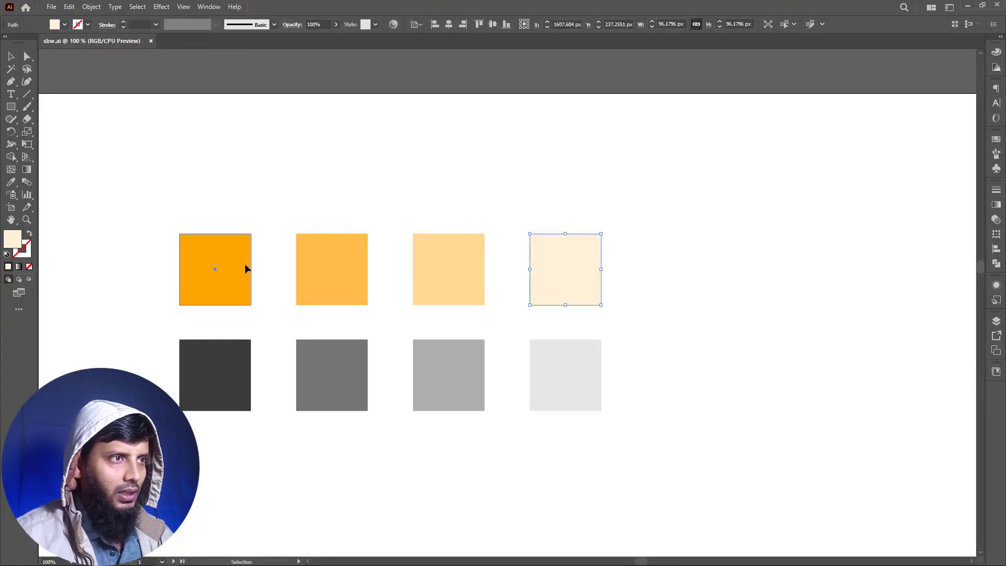
click(244, 265)
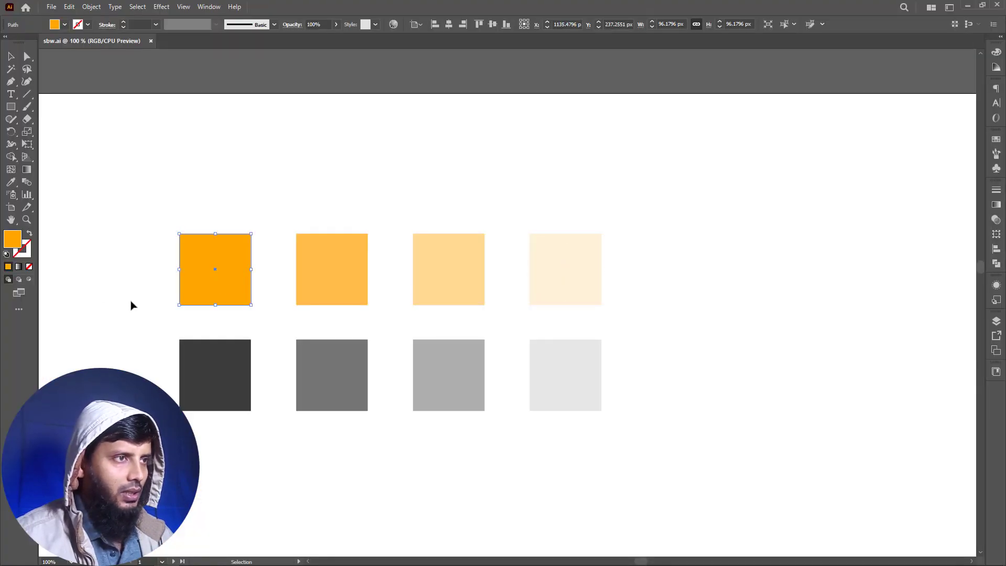
double_click(13, 242)
key(ctrl+c)
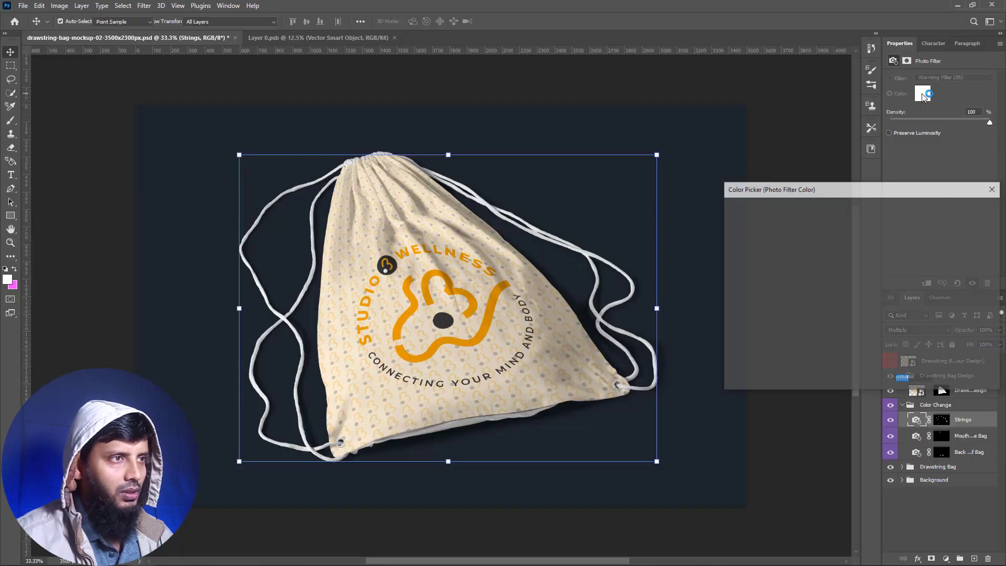
drag(918, 379, 893, 381)
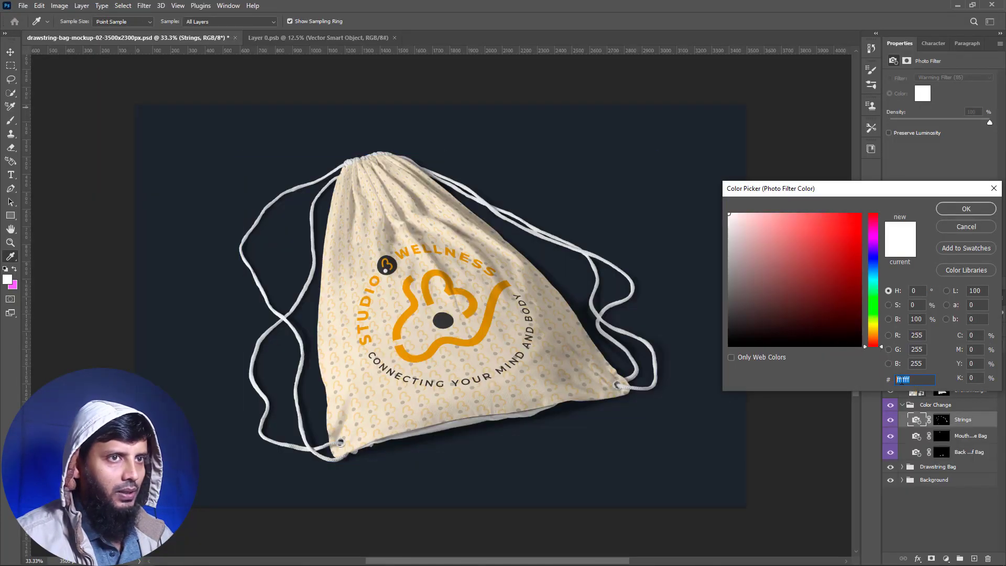
key(ctrl+v)
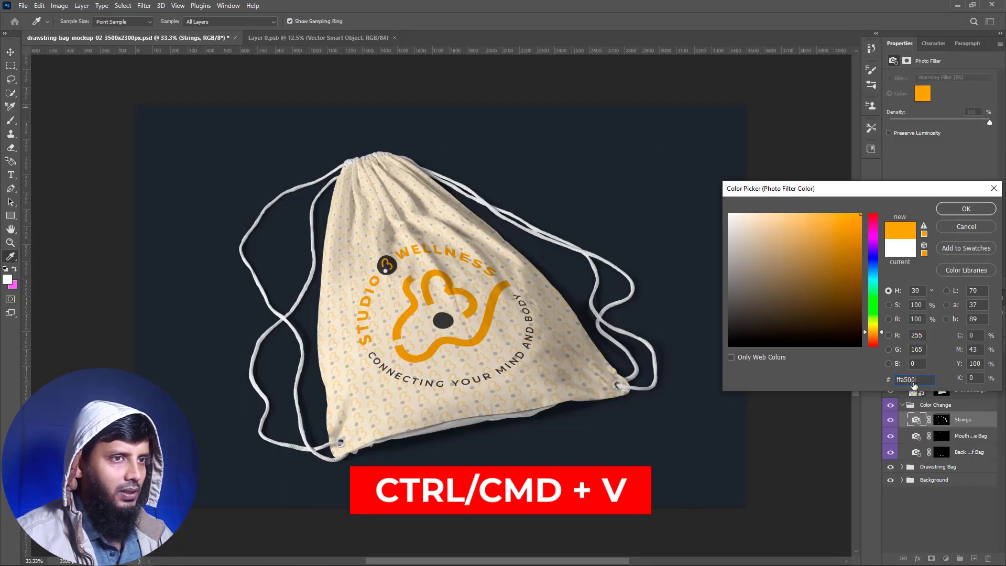
click(964, 209)
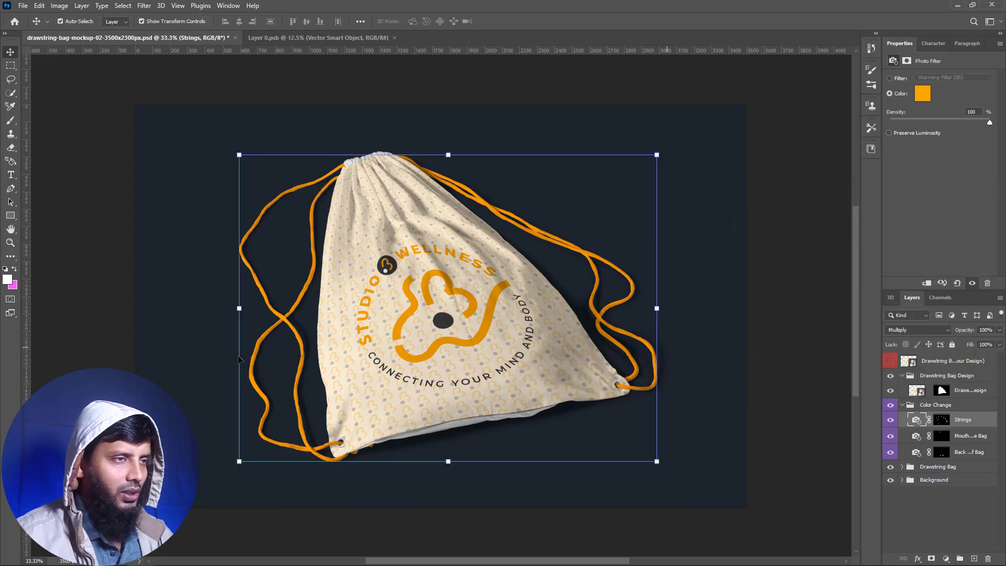
- Set the photo filter color of the Mouth of the Bag layer to the copied orange #ffa500
click(973, 439)
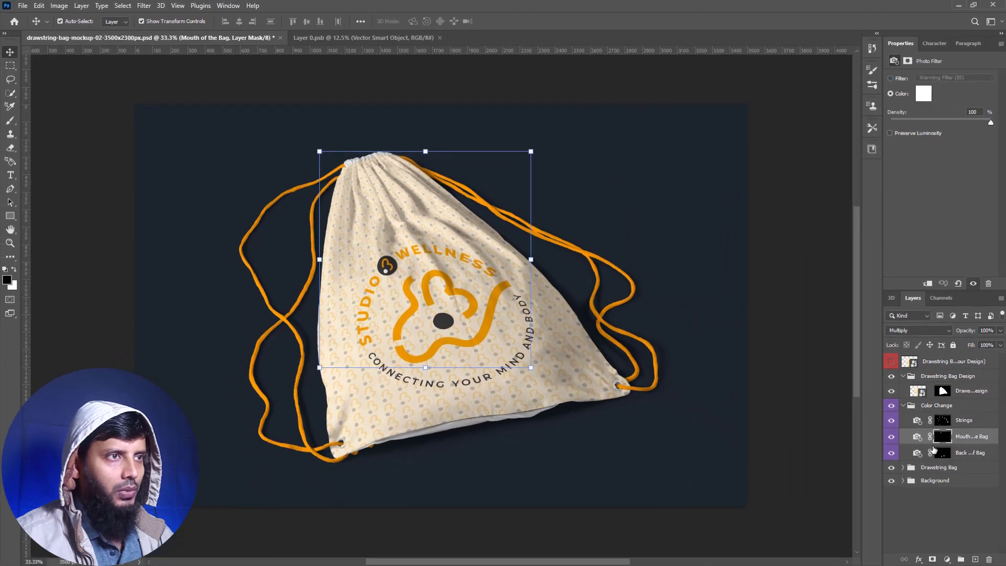
click(916, 438)
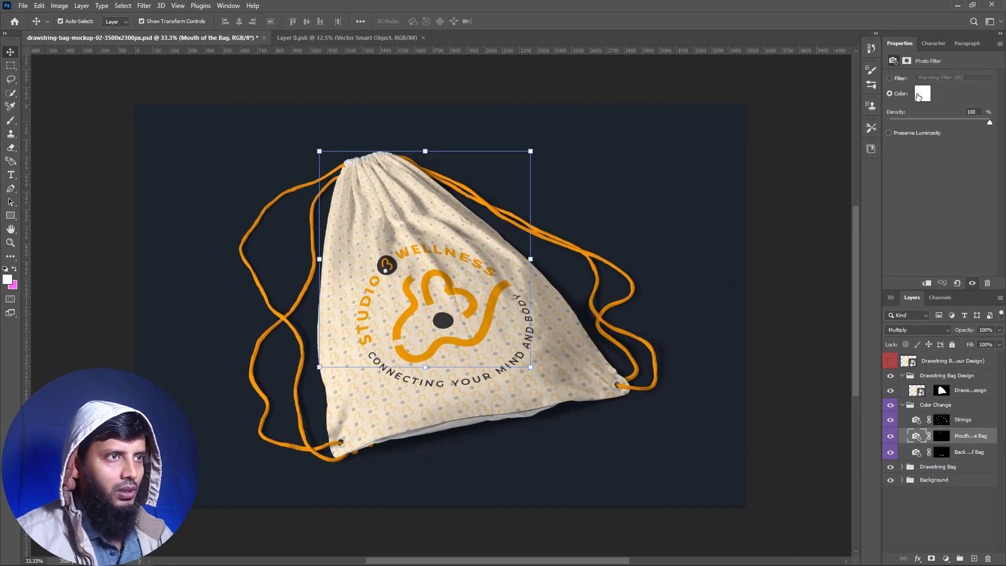
click(921, 95)
key(ctrl+v)
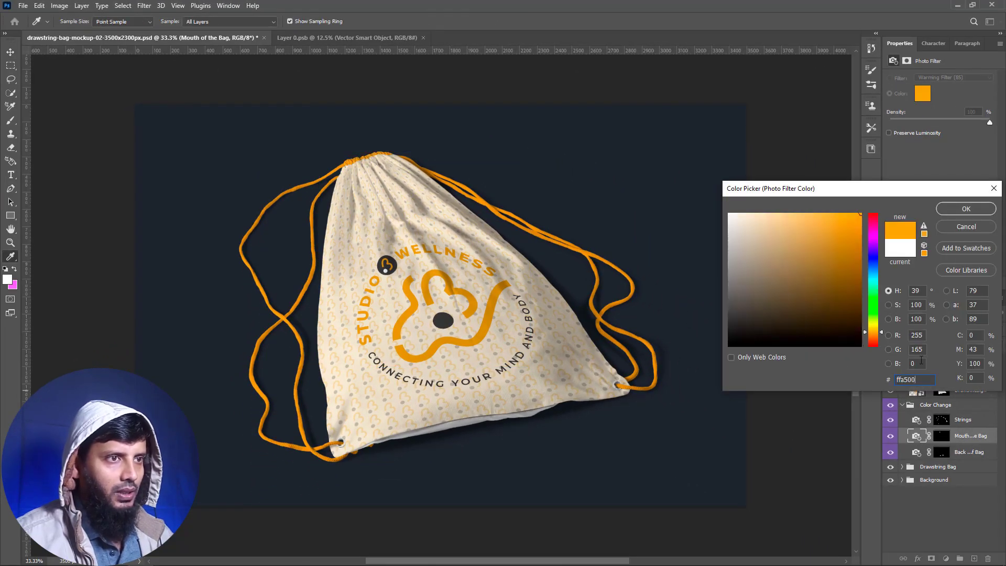
click(964, 210)
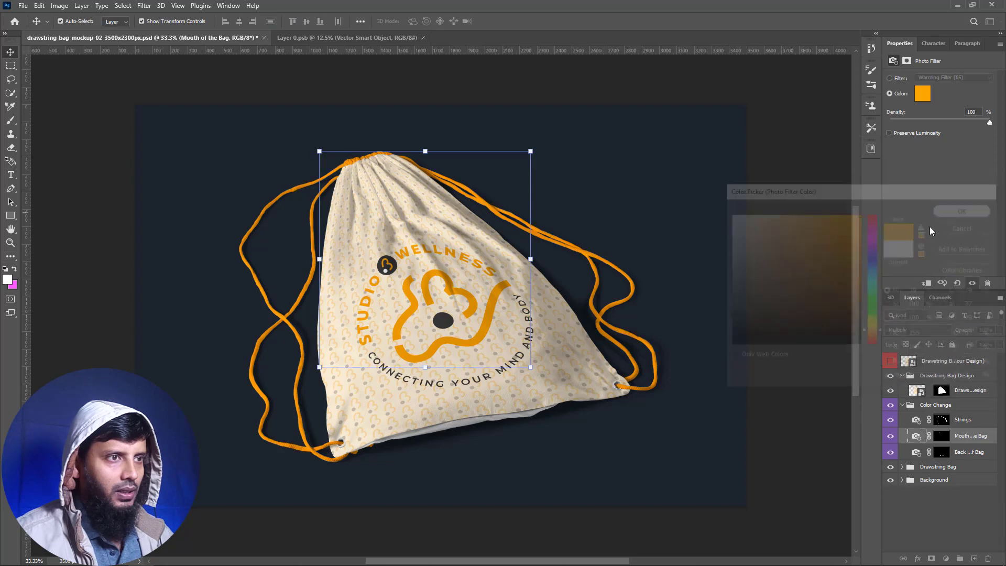
- Set the Back Side of Bag photo filter color to #ffa500 and deselect the layer
click(918, 453)
click(923, 94)
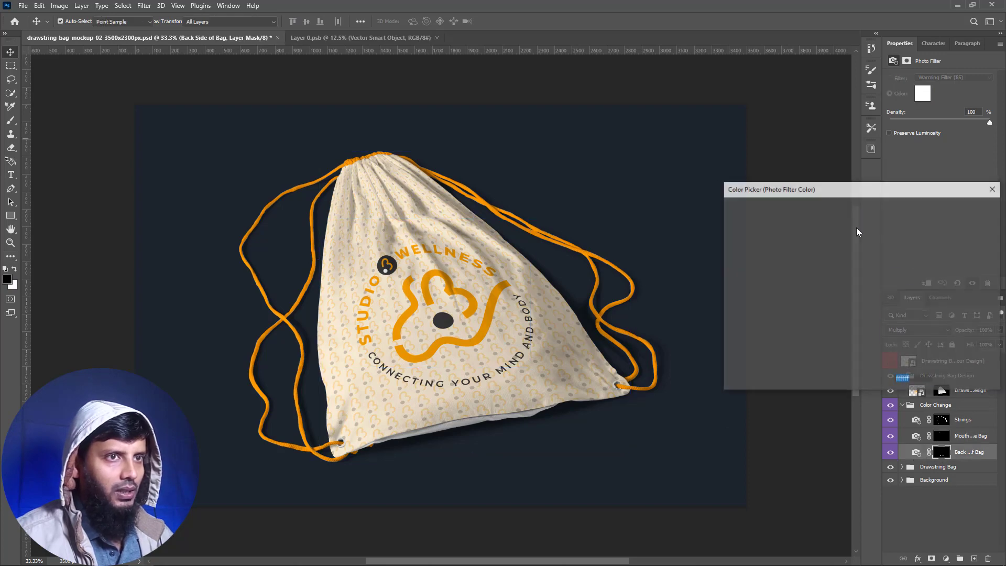
key(ctrl+v)
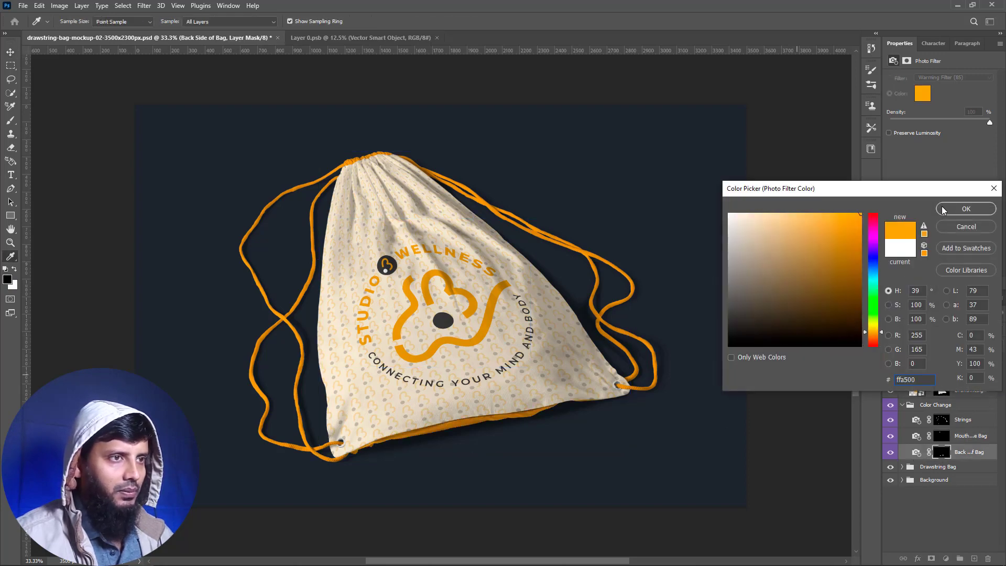
key(Return)
click(785, 474)
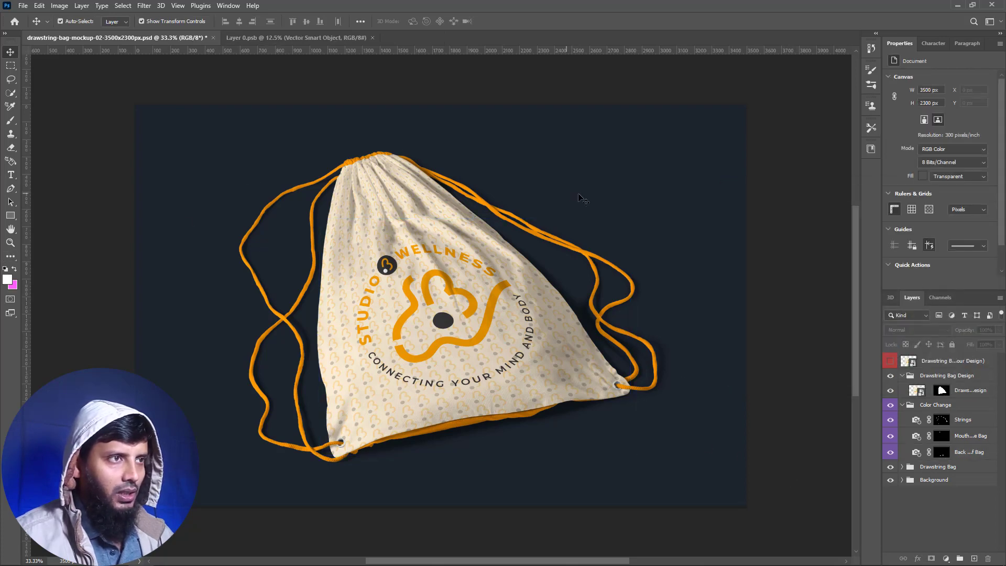
- Collapse the Color Change and Drawstring Bag Design groups and inspect the layers inside the Drawstring Bag group
click(903, 406)
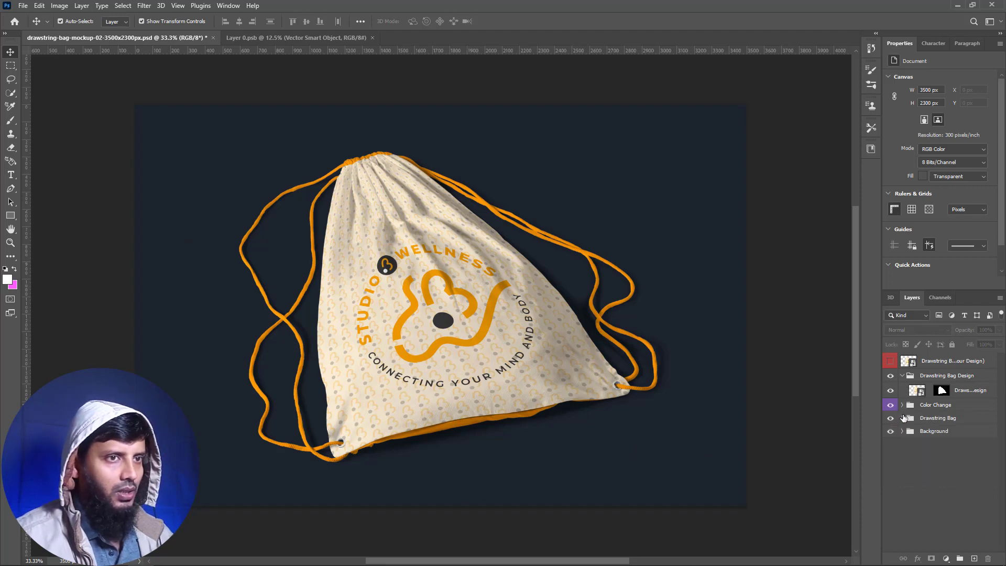
click(903, 377)
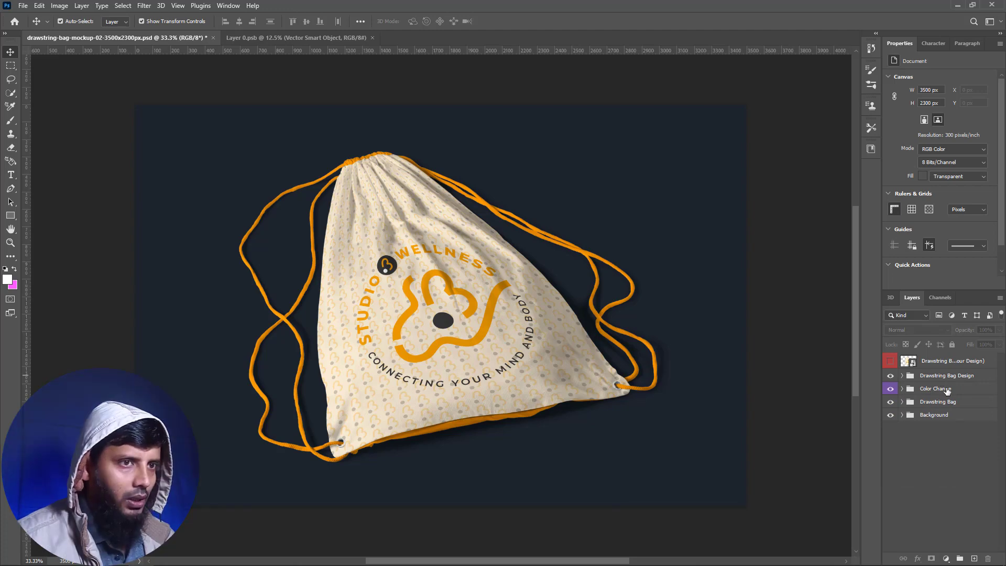
click(933, 407)
click(902, 402)
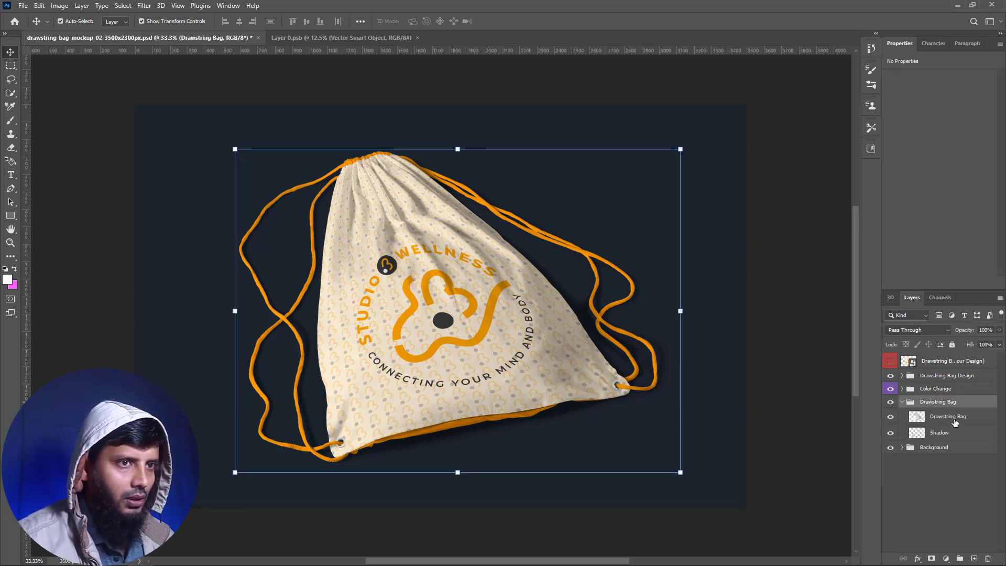
click(903, 403)
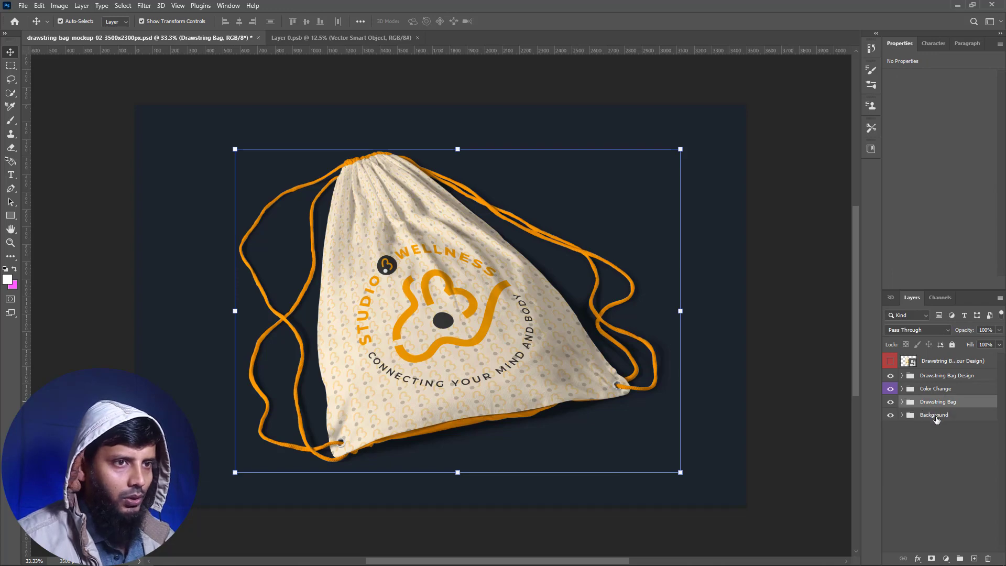
- Add a layer above the Background layer in the Background group and draw a rectangle of about 3691 × 2476 px covering the canvas
click(941, 419)
click(903, 416)
click(942, 430)
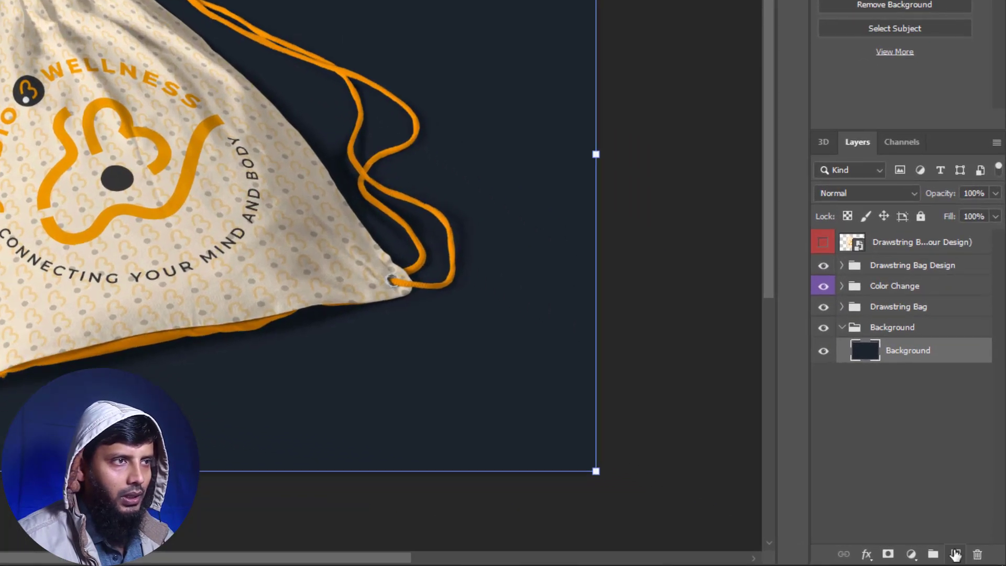
click(955, 555)
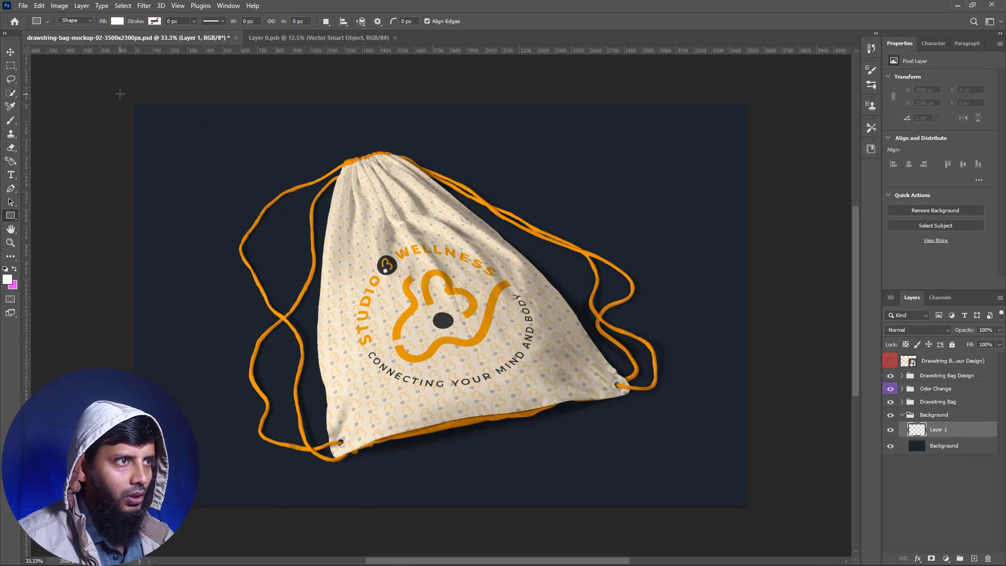
mouse_move(120, 93)
mouse_down()
mouse_move(594, 491)
mouse_move(765, 525)
mouse_up()
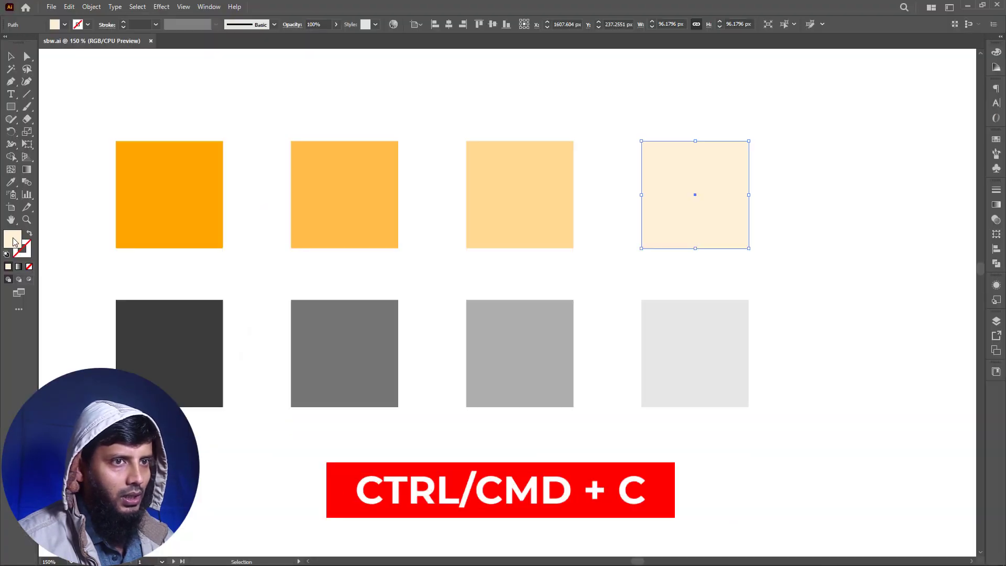
- Copy the lightest cream swatch's hex code in Illustrator and fill the mockup's background rectangle in Photoshop with #fff1d9
double_click(12, 239)
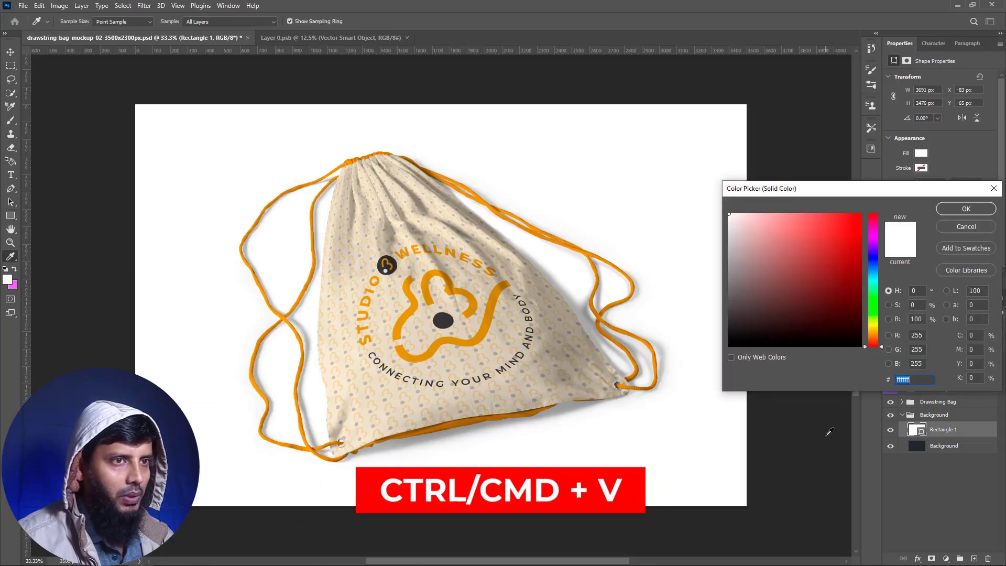
key(ctrl+v)
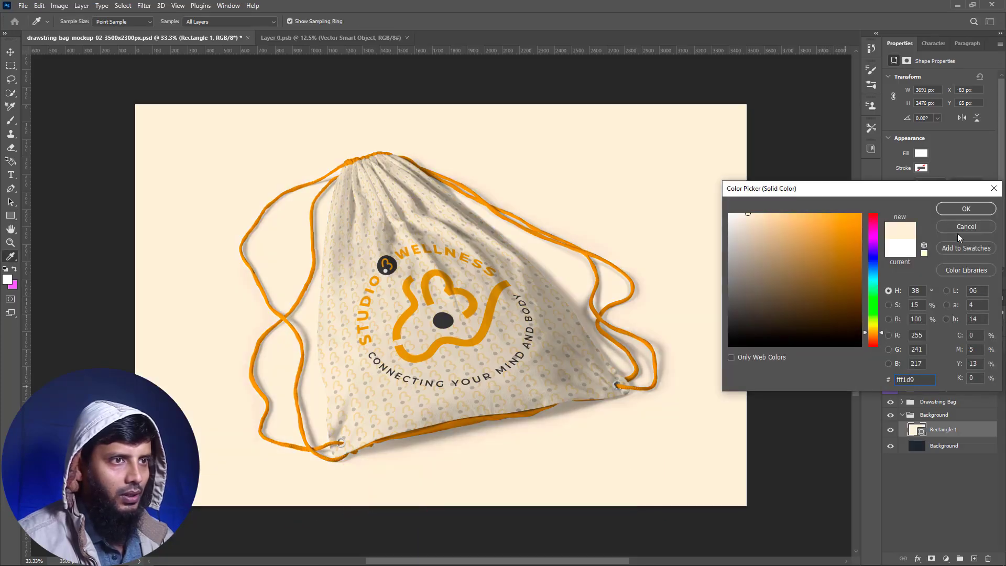
click(967, 209)
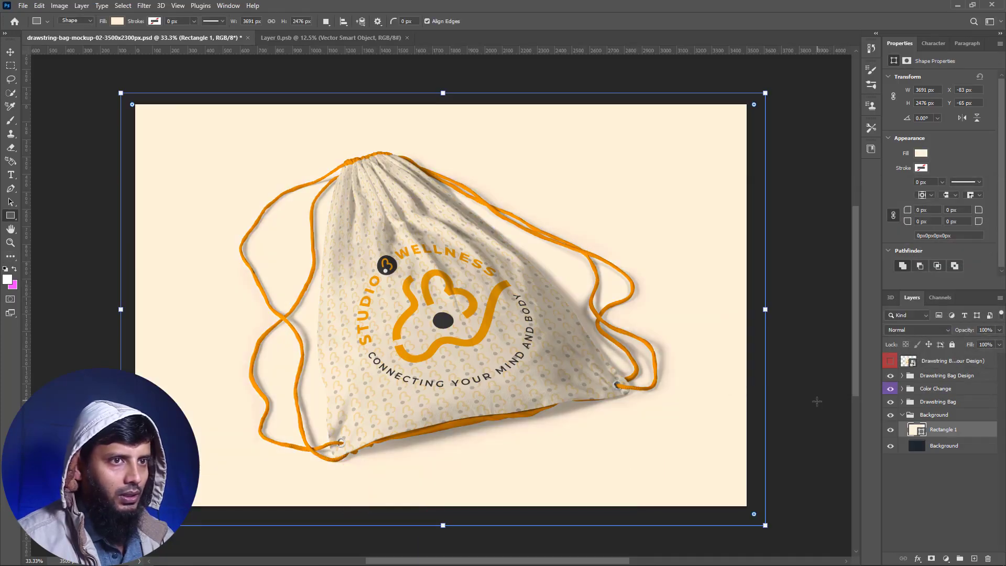
- Change the mockup background rectangle's fill to a dark brownish gray and deselect the layer
double_click(917, 430)
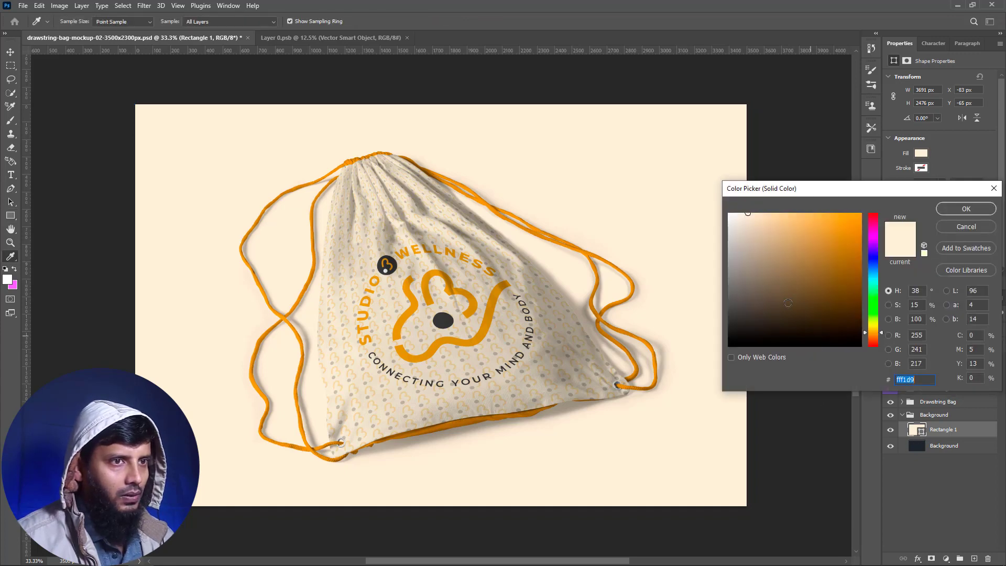
drag(760, 260, 741, 312)
click(964, 208)
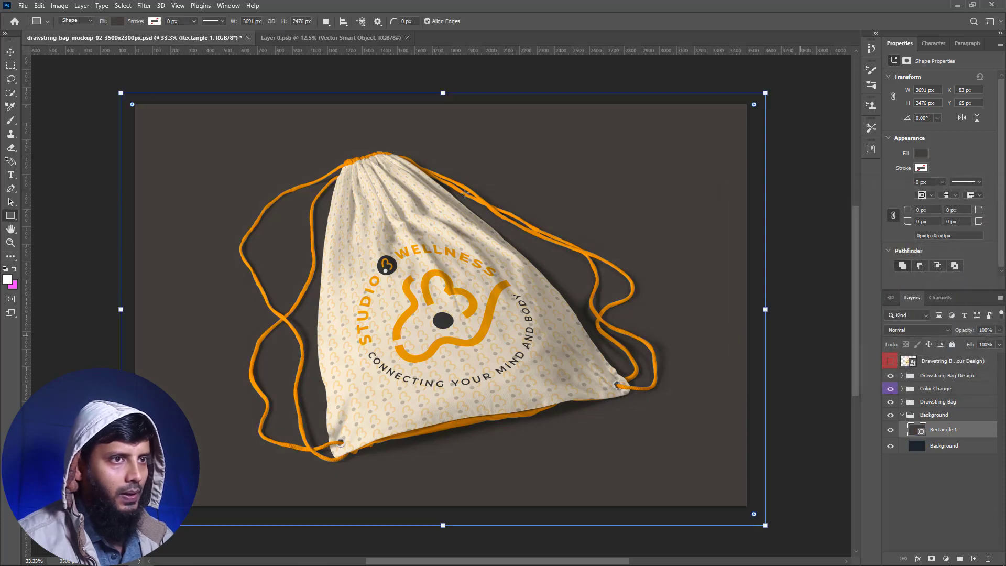
key(v)
click(46, 112)
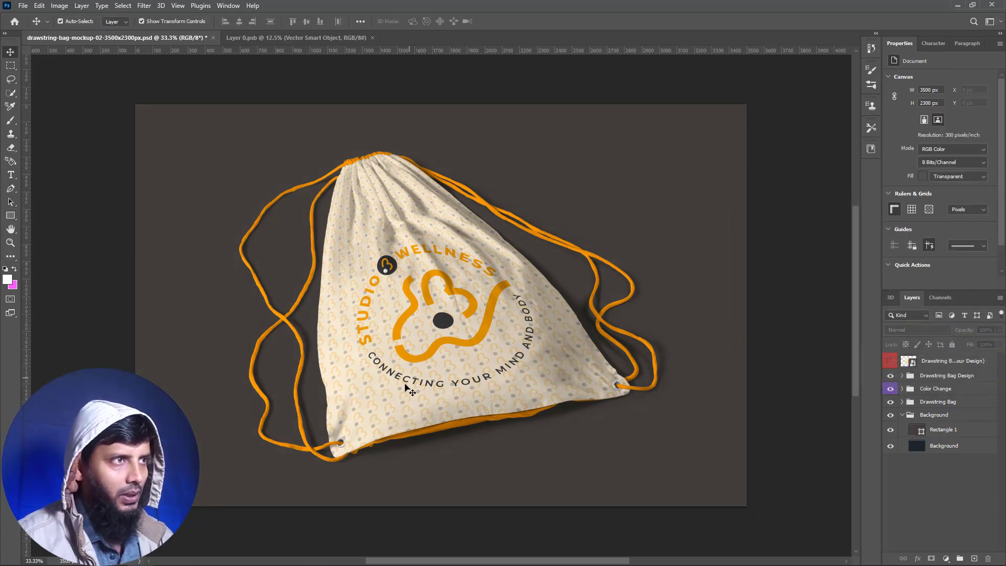
- Export the finished bag mockup as a 3500 × 2300 px JPG with quality 7
click(22, 7)
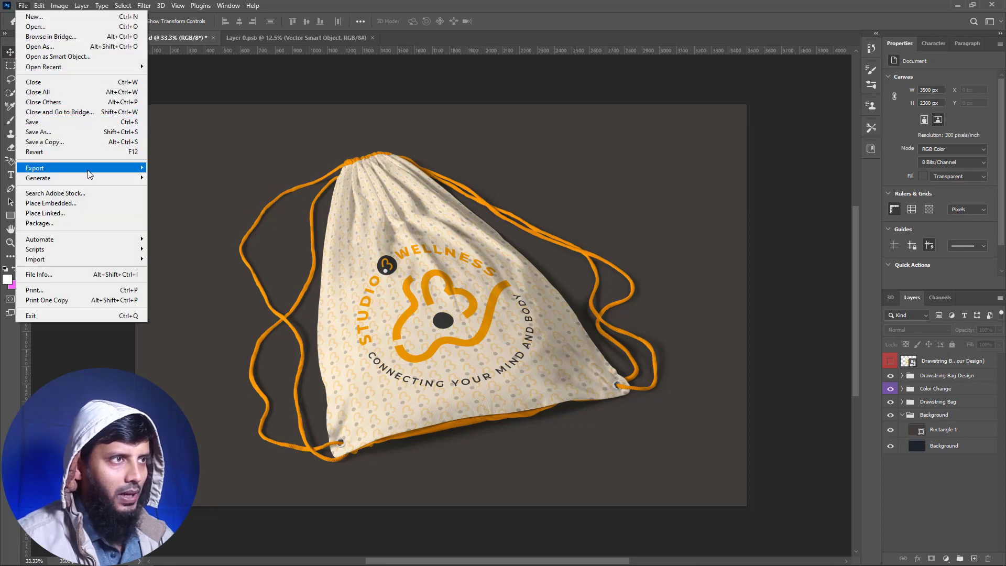
mouse_move(109, 168)
click(170, 177)
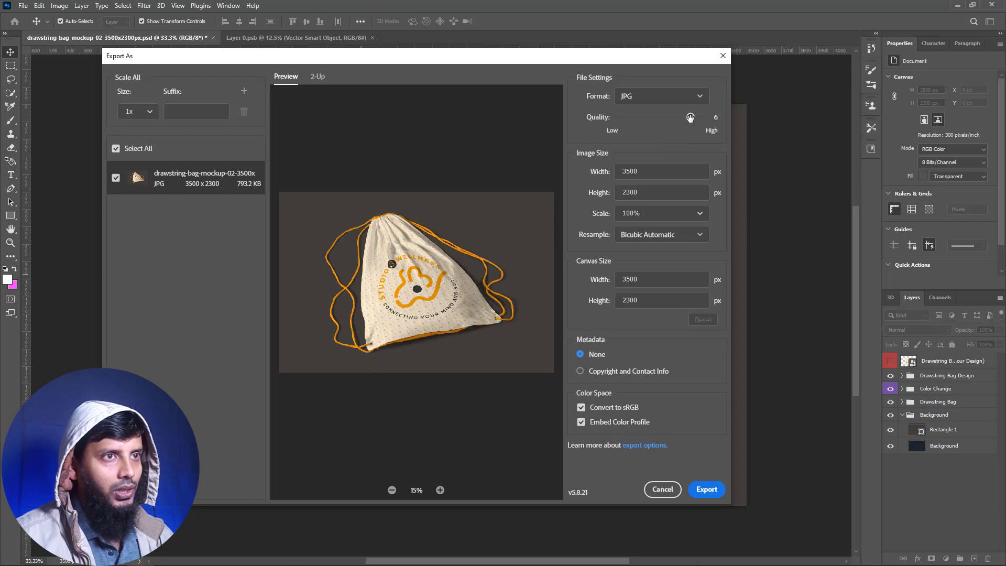
drag(690, 117, 711, 118)
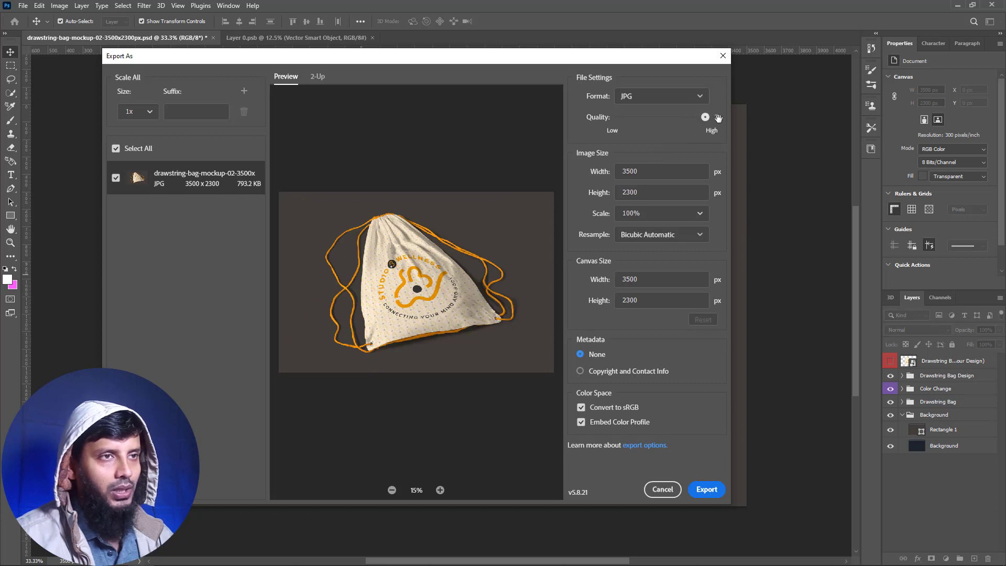
click(676, 96)
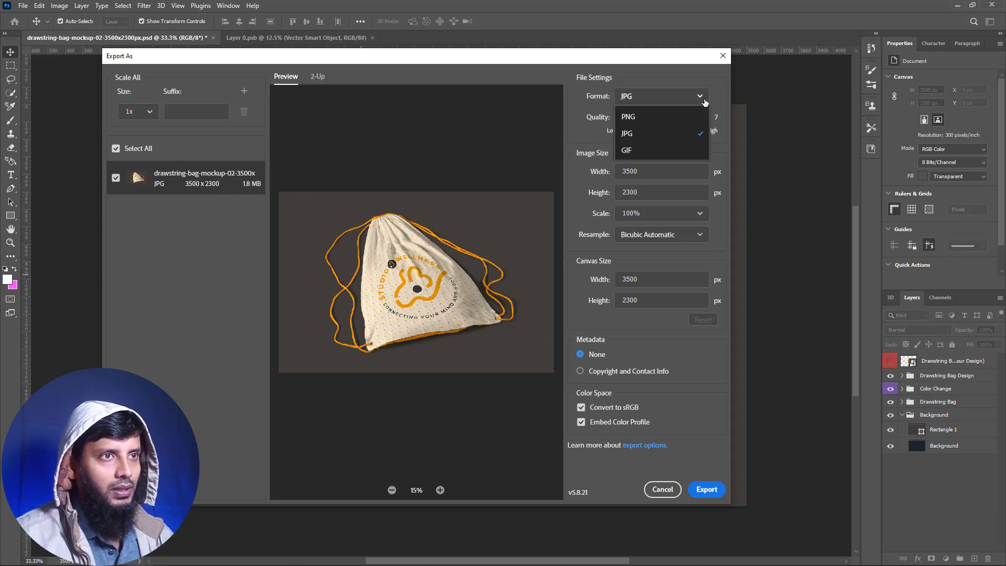
click(652, 133)
click(707, 490)
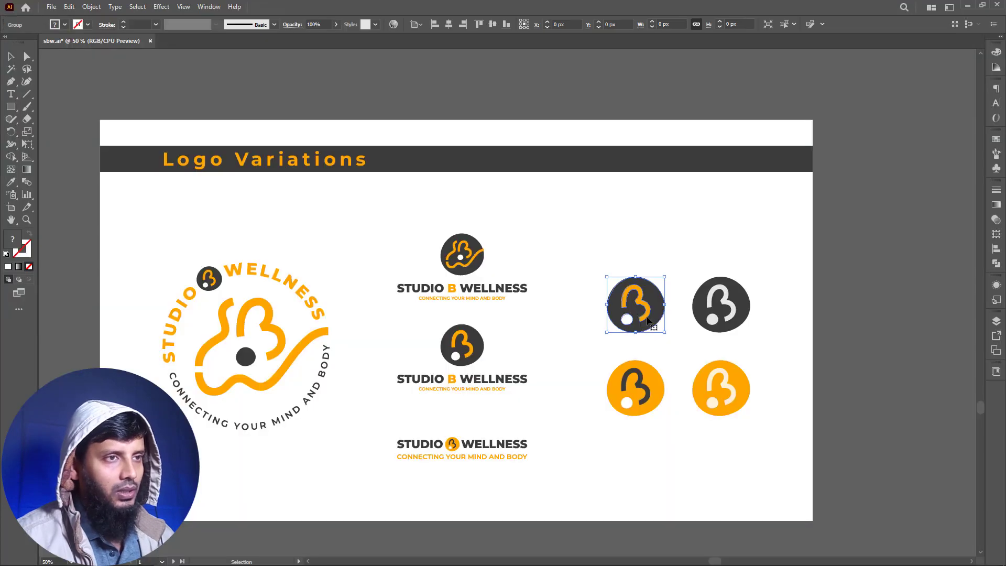
- Copy the dark round B icon with orange letter from Illustrator and paste it into the Photoshop bag design as a Smart Object, about 3255 × 3133 px, over the circular logo
key(ctrl+c)
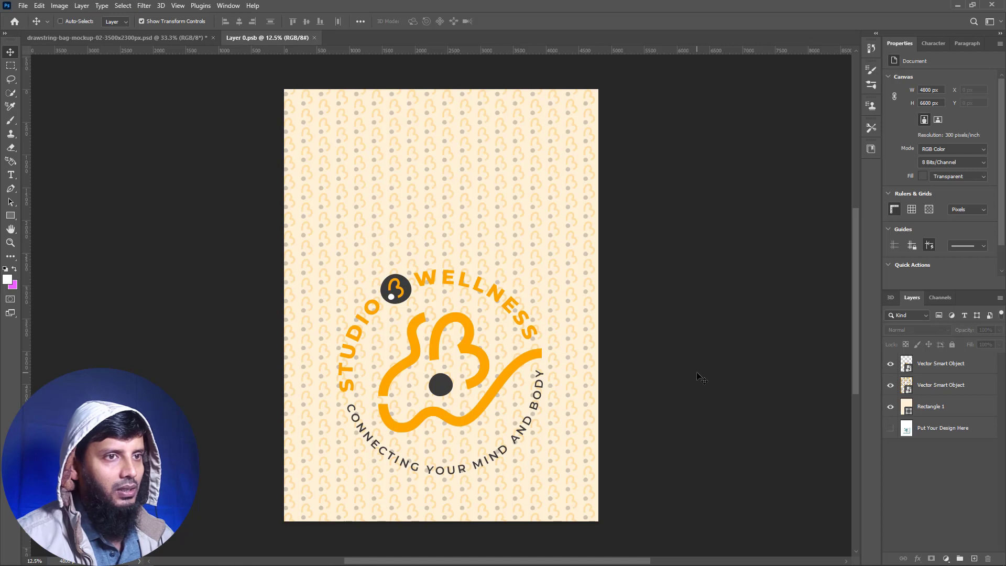
key(ctrl+v)
click(546, 148)
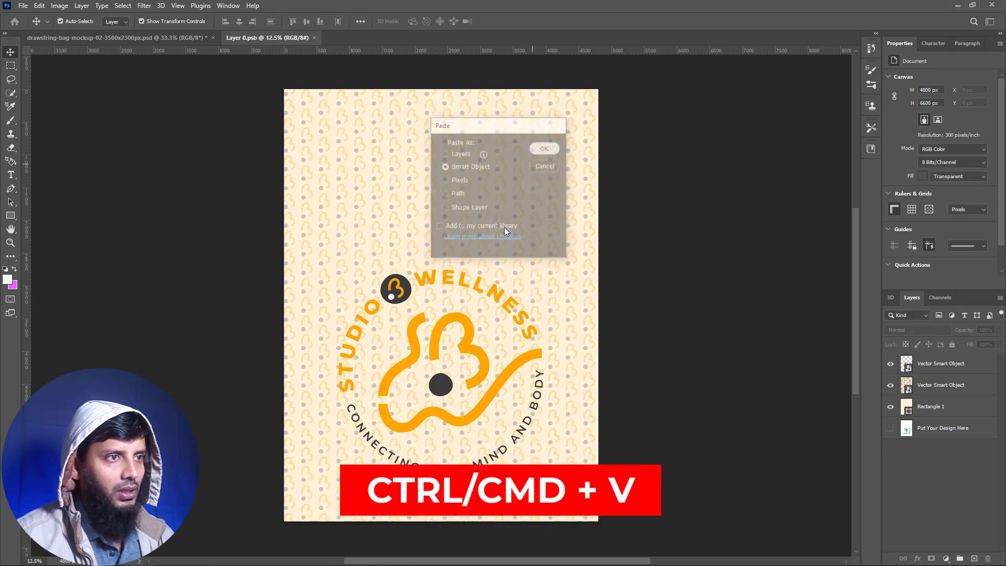
drag(443, 334, 443, 482)
drag(442, 286, 442, 269)
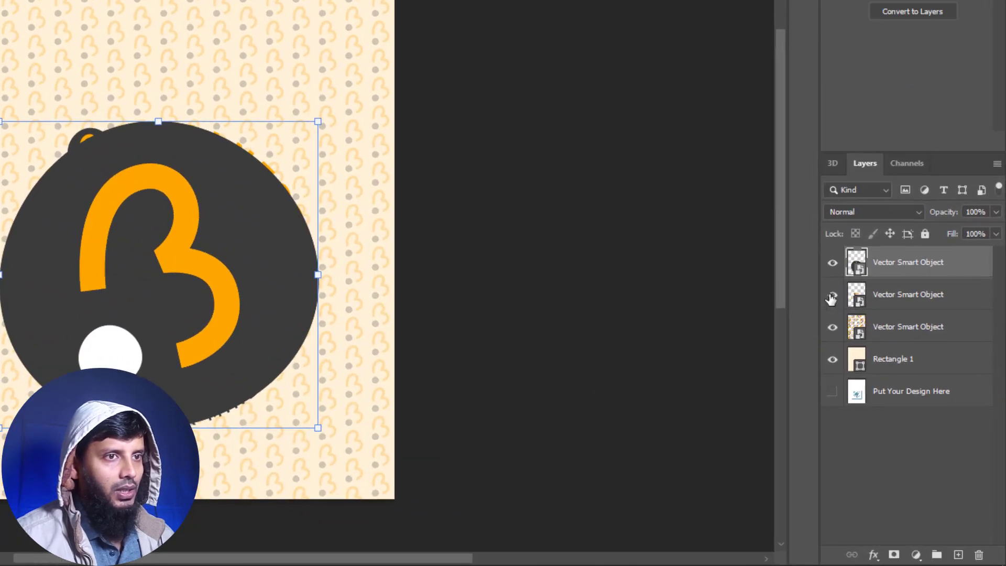
- Hide the circular Studio Wellness logo layer, save the bag design, and return to the drawstring bag mockup document
click(832, 295)
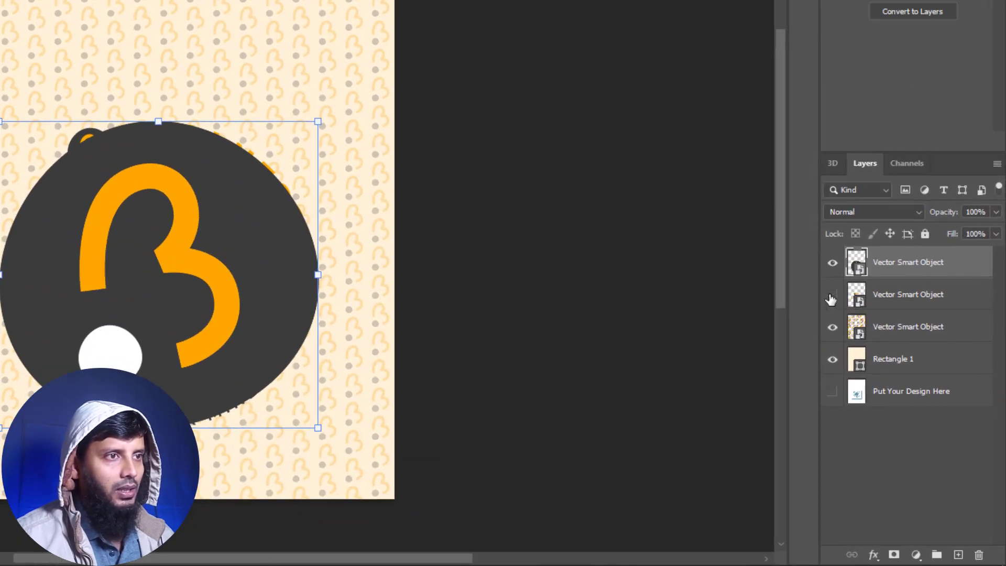
key(ctrl+s)
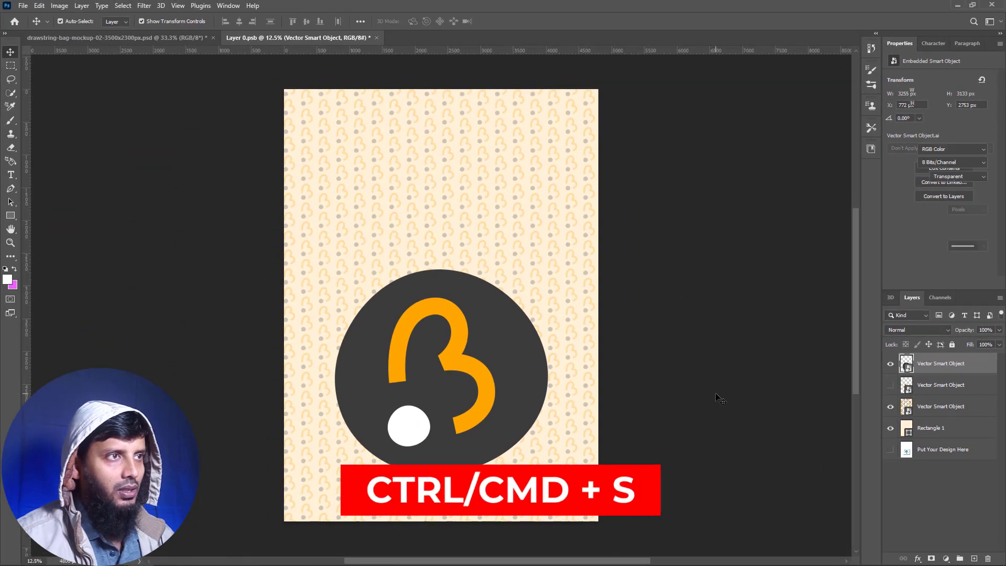
click(652, 357)
click(158, 38)
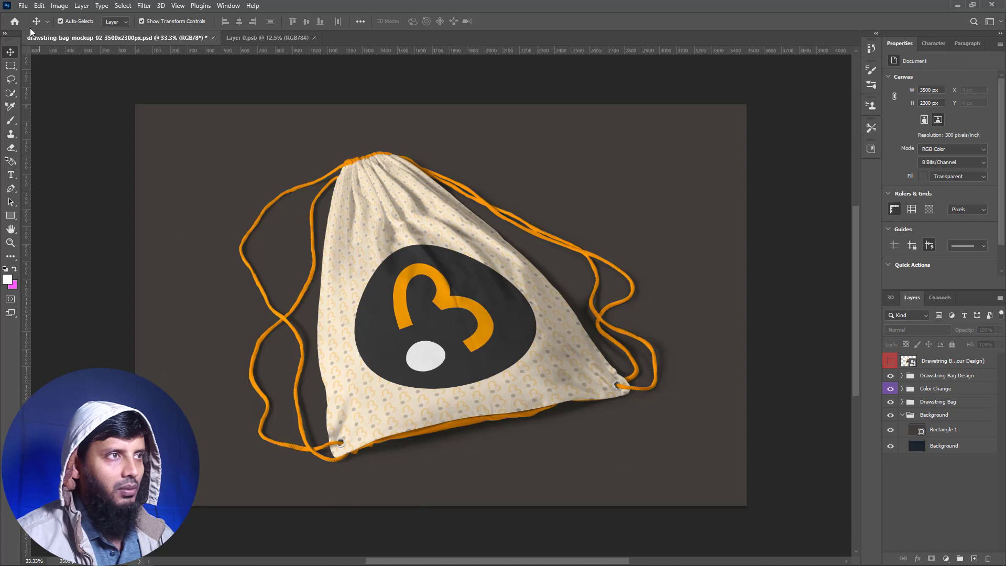
click(21, 8)
mouse_move(117, 169)
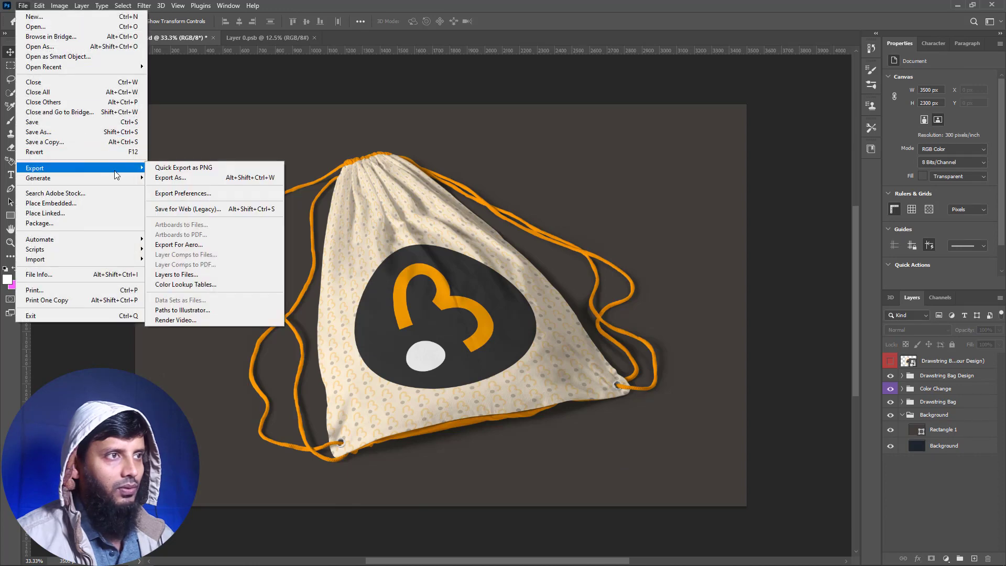
click(178, 178)
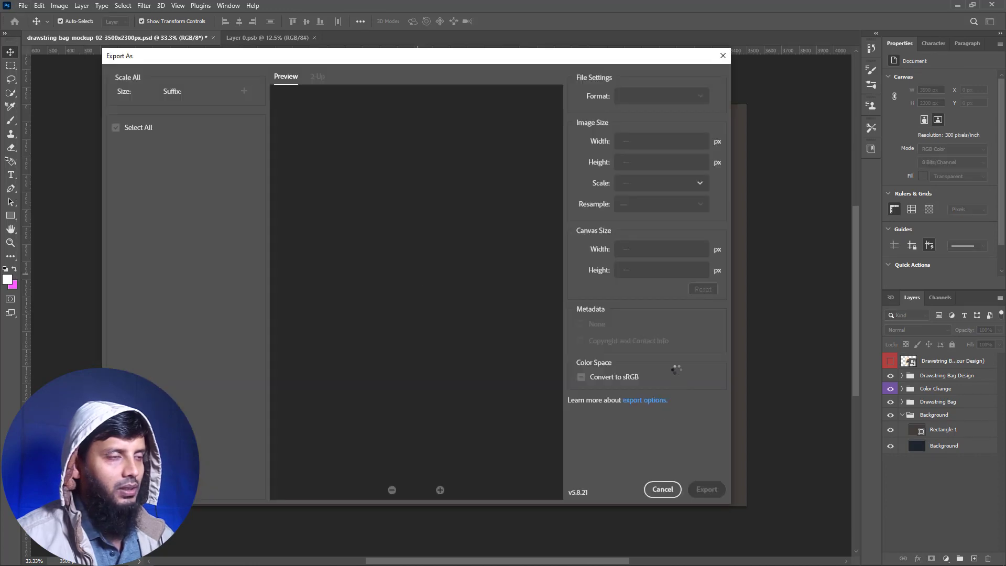
key(Escape)
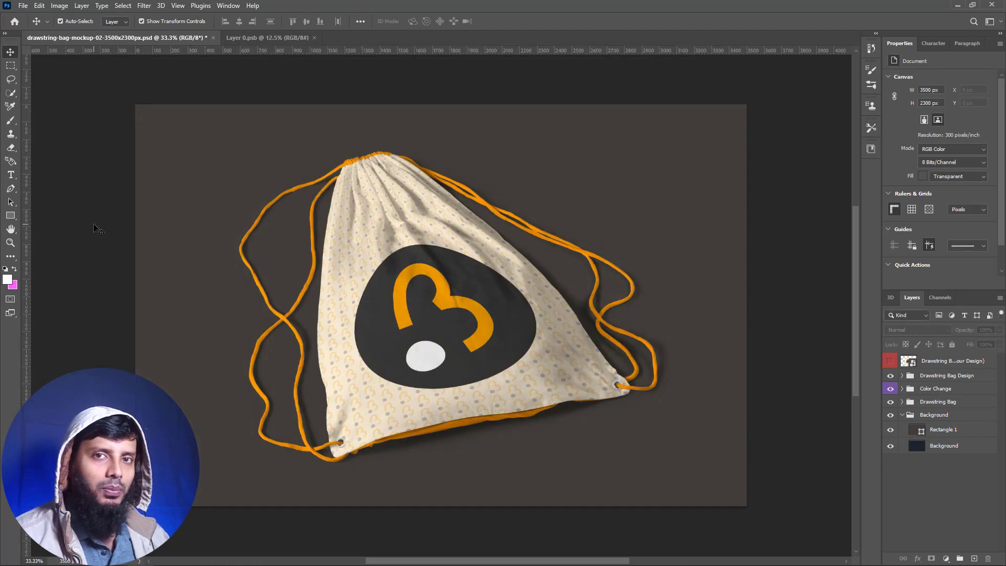